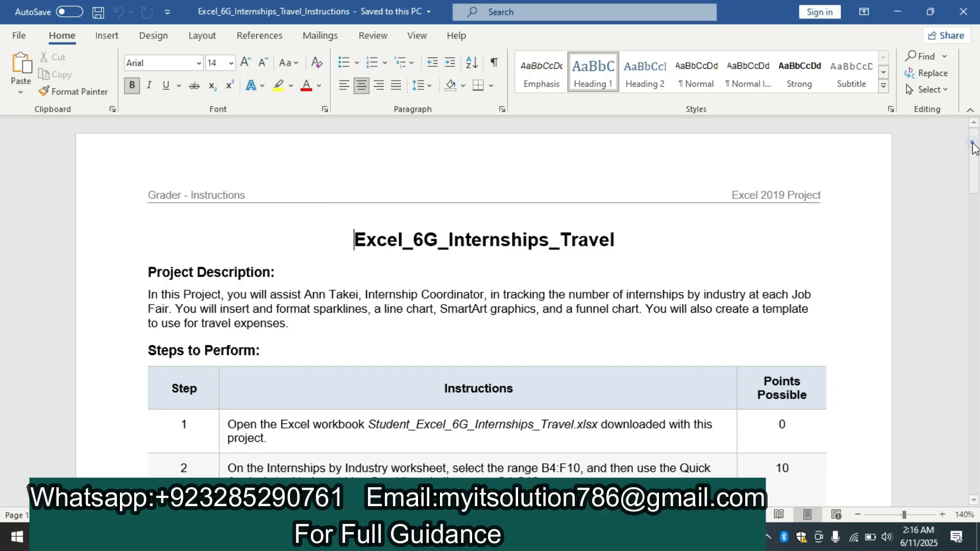
Skim the project instructions and highlight the step 1 instruction about opening the Excel workbook in yellow.
{"action": "left_click_drag", "start_coordinate": [972, 145], "coordinate": [975, 416]}
{"action": "left_click_drag", "start_coordinate": [974, 341], "coordinate": [977, 176]}
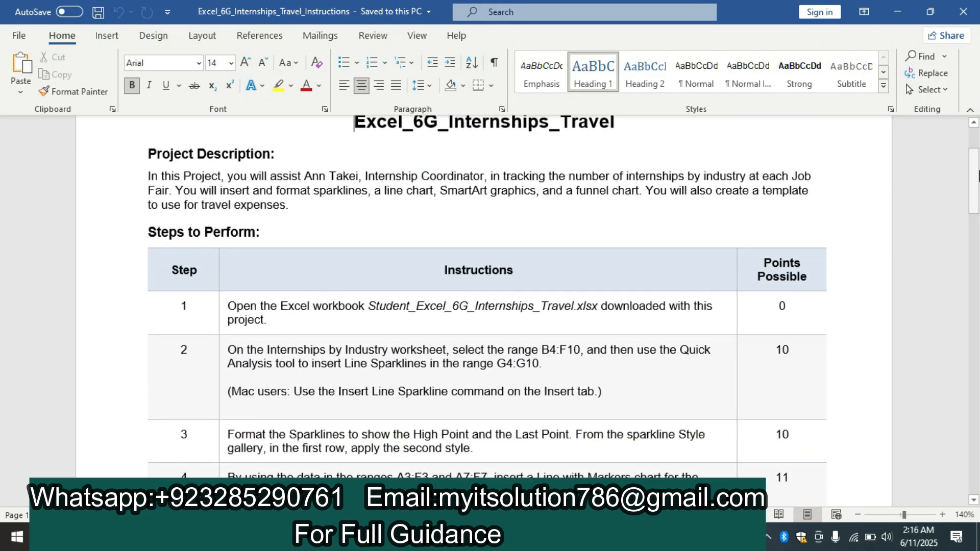
{"action": "left_click", "coordinate": [221, 310]}
{"action": "left_click", "coordinate": [281, 284]}
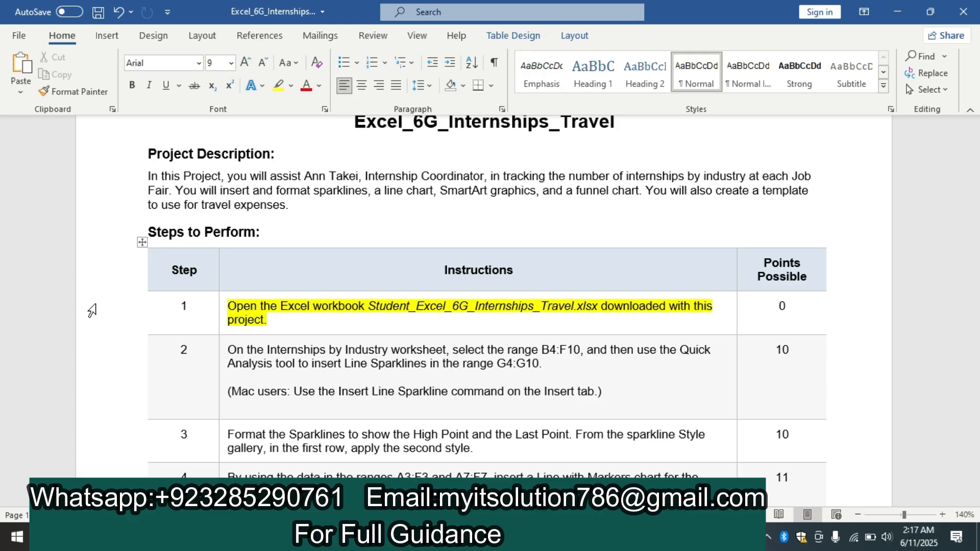
Glance at the Excel workbook, return to the Word instructions, and highlight the step 2 instruction about Line Sparklines in yellow.
{"action": "left_click", "coordinate": [439, 537]}
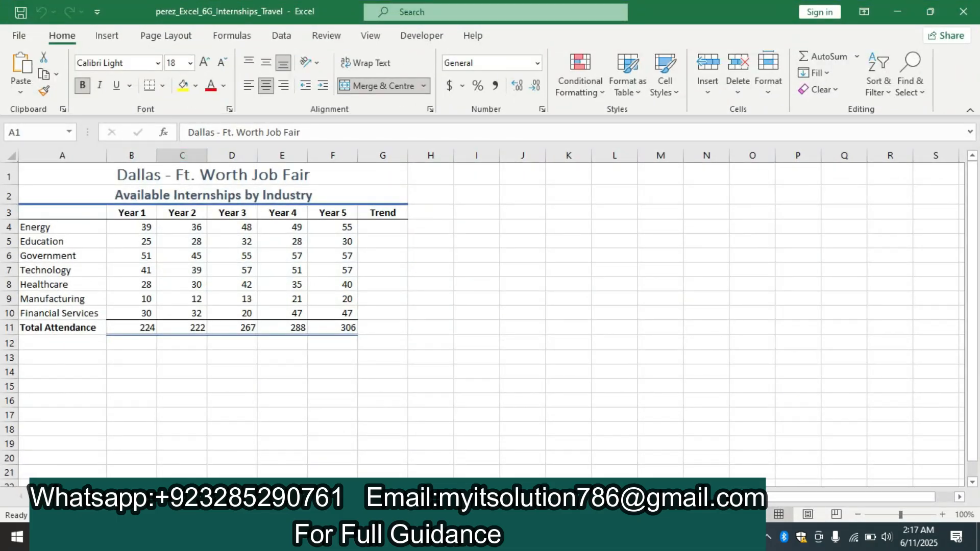
{"action": "left_click", "coordinate": [405, 537]}
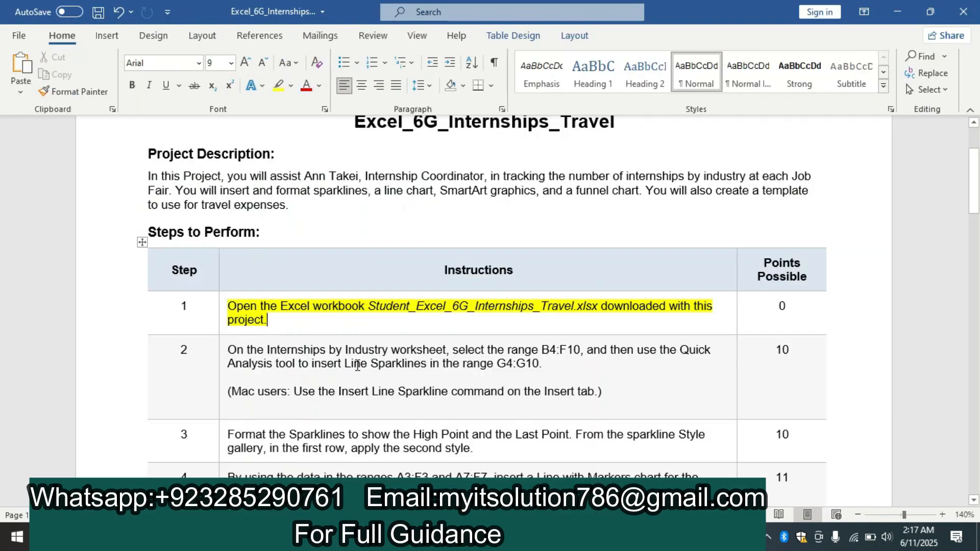
{"action": "left_click", "coordinate": [224, 352]}
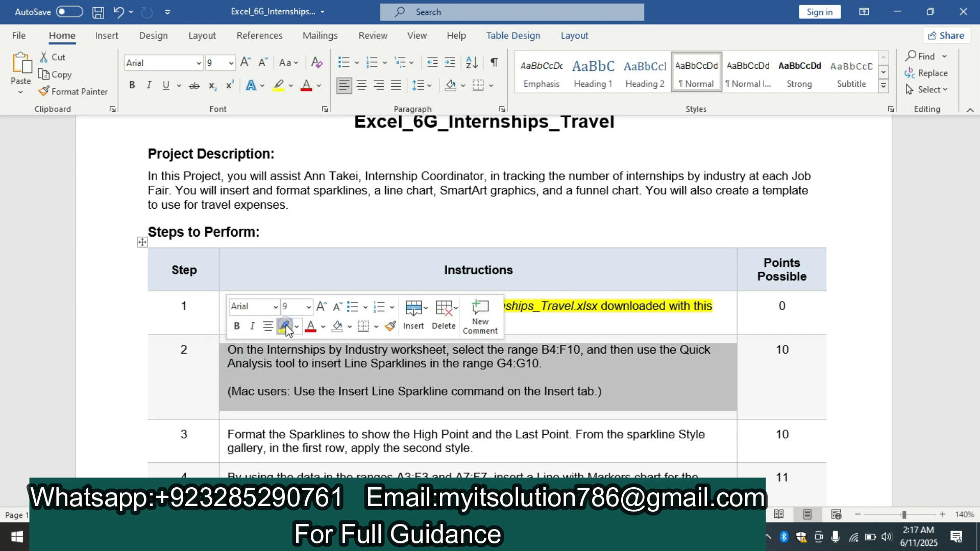
{"action": "left_click", "coordinate": [285, 324]}
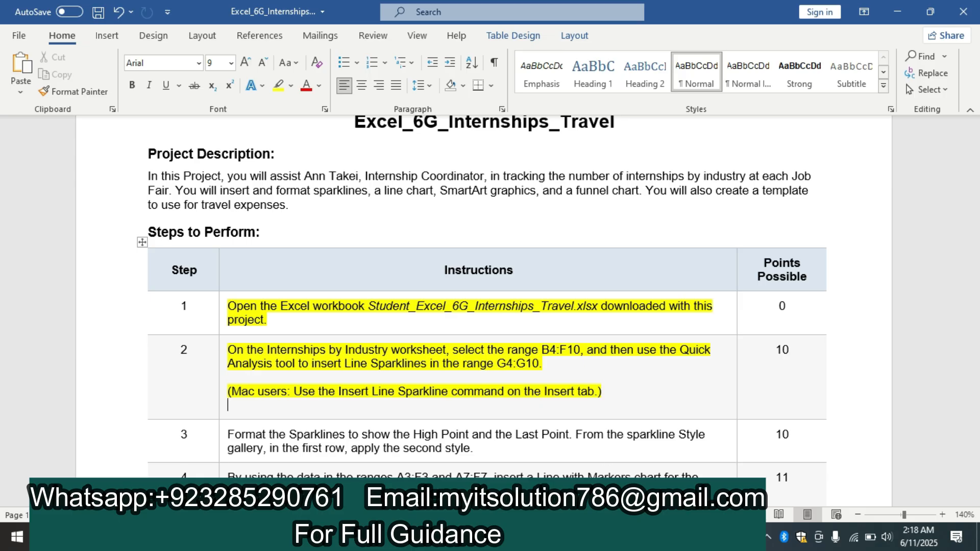
In the Excel workbook, use Quick Analysis on the range B4:F10 to insert Line sparklines in G4:G10.
{"action": "left_click", "coordinate": [245, 537]}
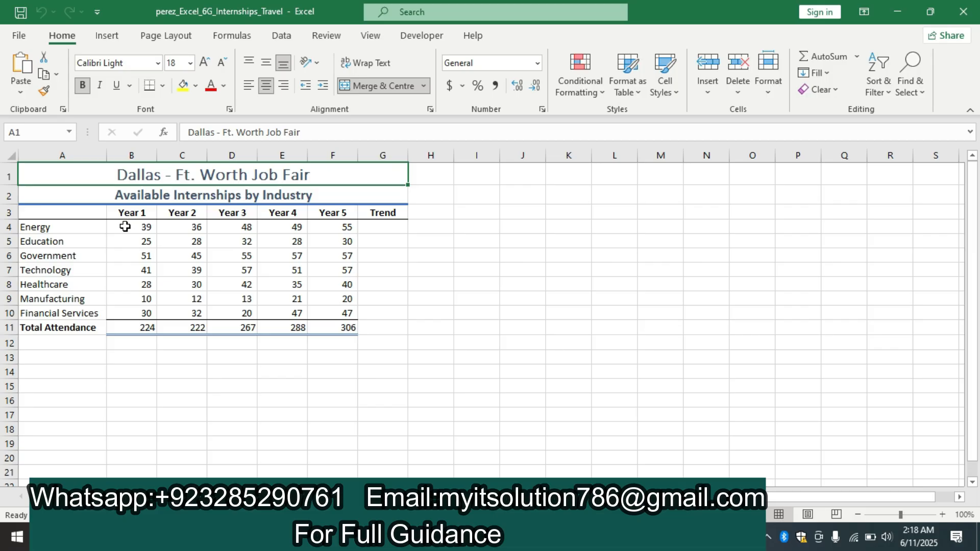
{"action": "left_click_drag", "start_coordinate": [125, 227], "coordinate": [339, 319]}
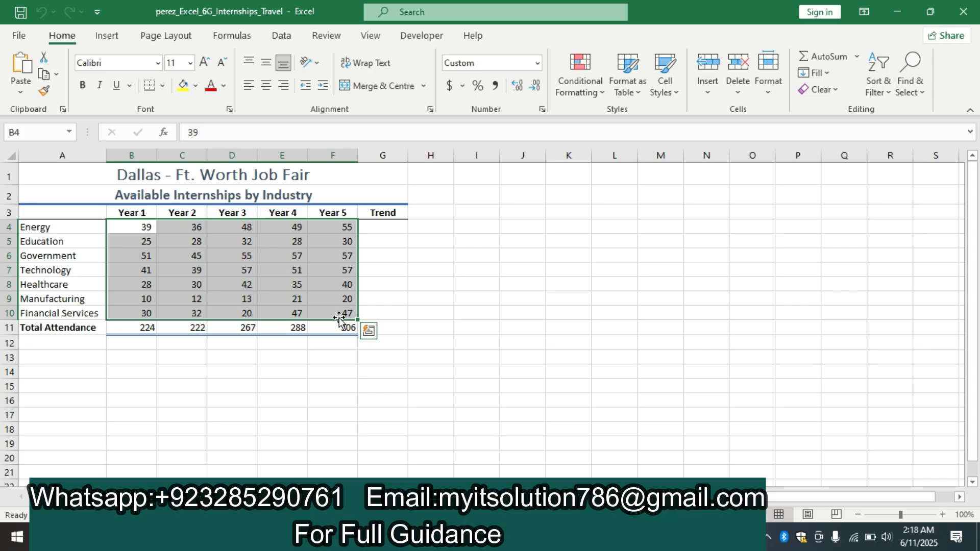
{"action": "left_click", "coordinate": [370, 332]}
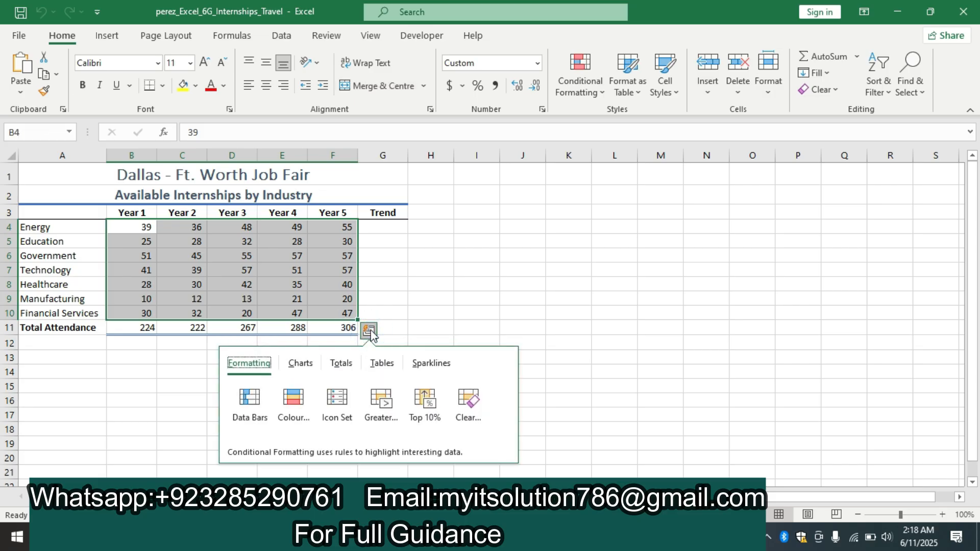
{"action": "left_click", "coordinate": [432, 372]}
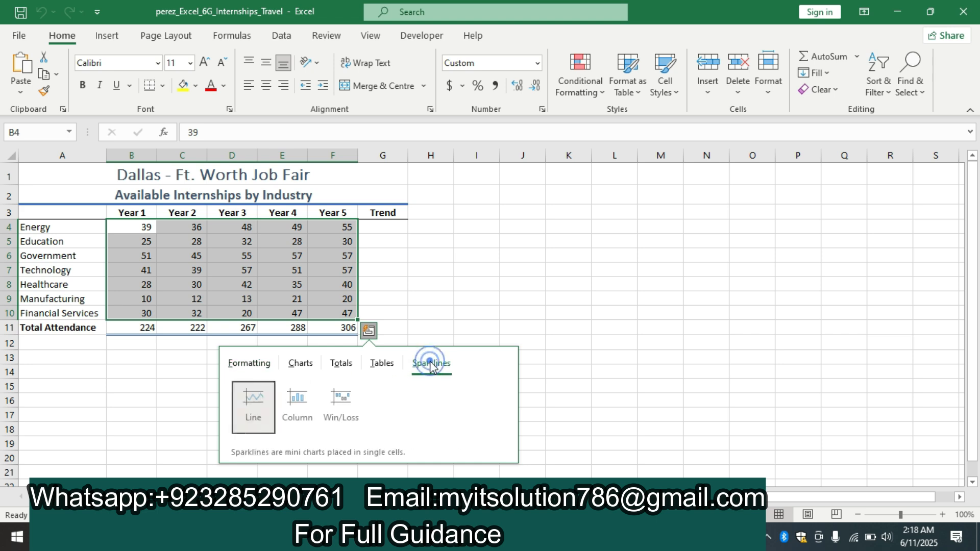
{"action": "left_click", "coordinate": [244, 410]}
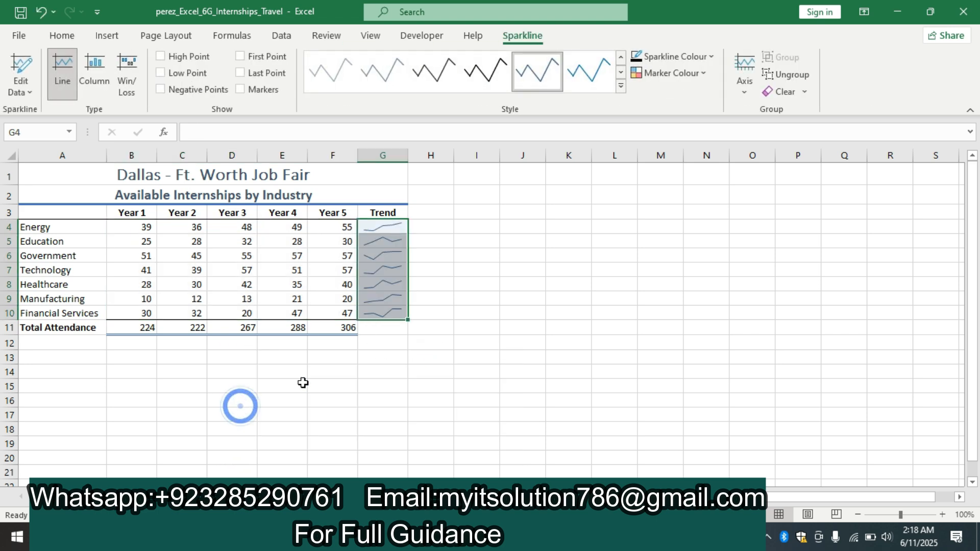
Return to the Word instructions and highlight the step 3 instruction about formatting the sparklines in yellow.
{"action": "left_click", "coordinate": [302, 537]}
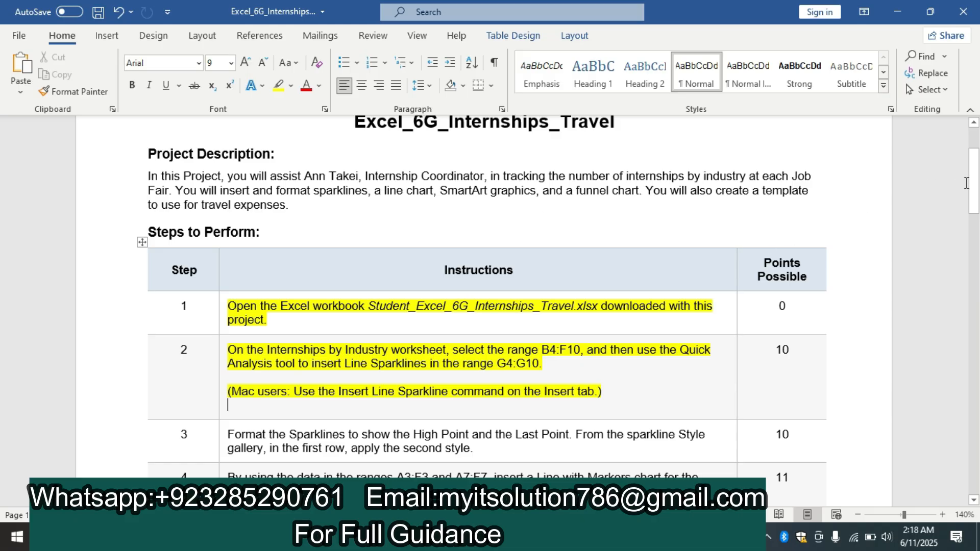
{"action": "left_click_drag", "start_coordinate": [978, 190], "coordinate": [977, 220]}
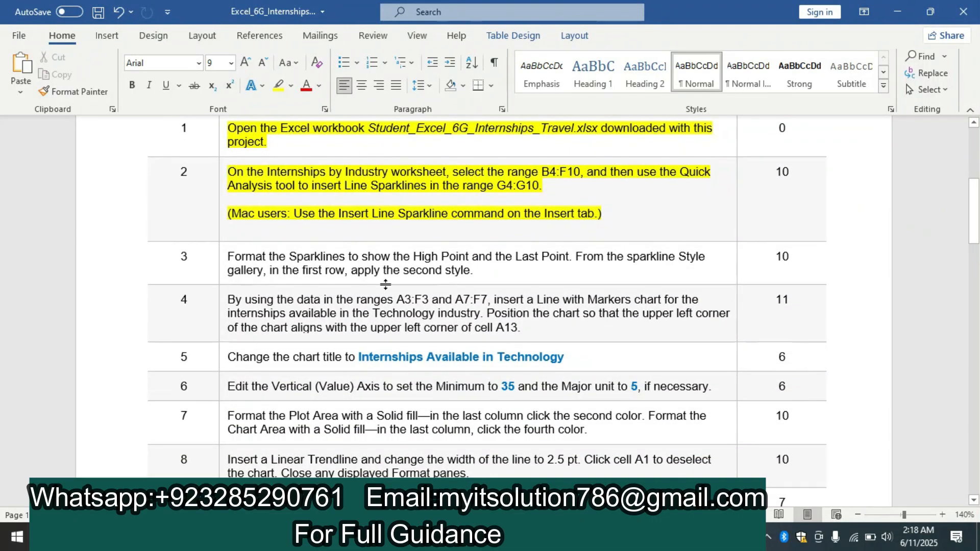
{"action": "left_click", "coordinate": [220, 263]}
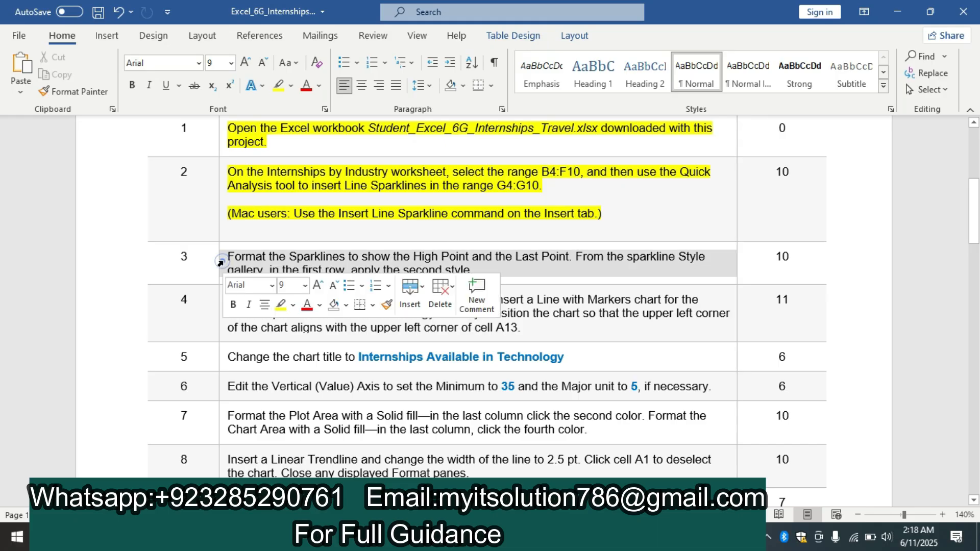
{"action": "left_click", "coordinate": [280, 306]}
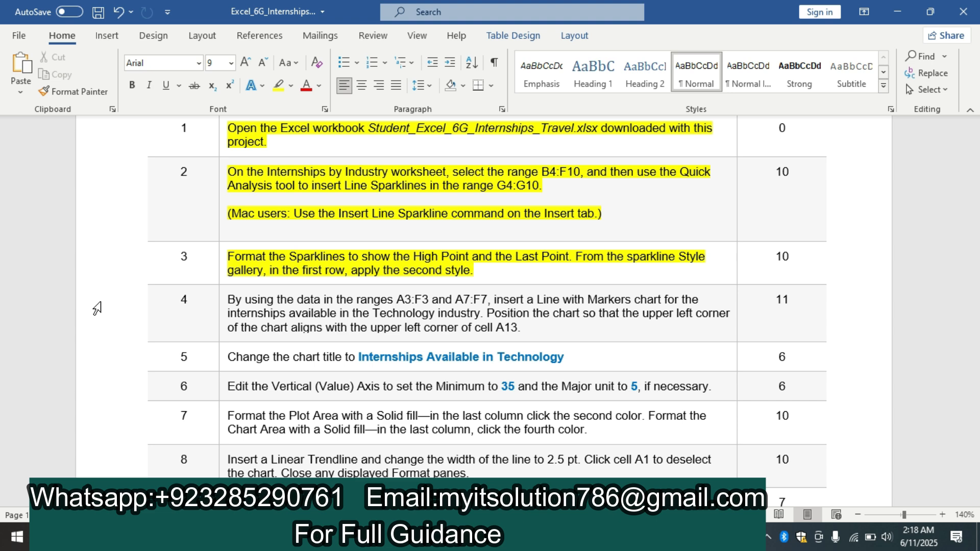
In Excel, show the High Point and Last Point on the G4:G10 sparklines and apply the second style in the gallery's first row.
{"action": "key", "text": "alt+Tab"}
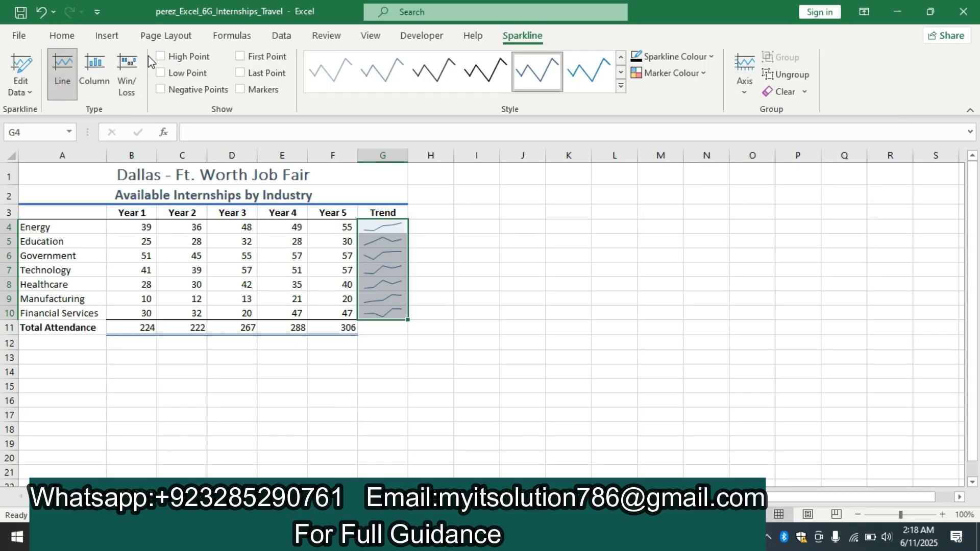
{"action": "left_click", "coordinate": [161, 57]}
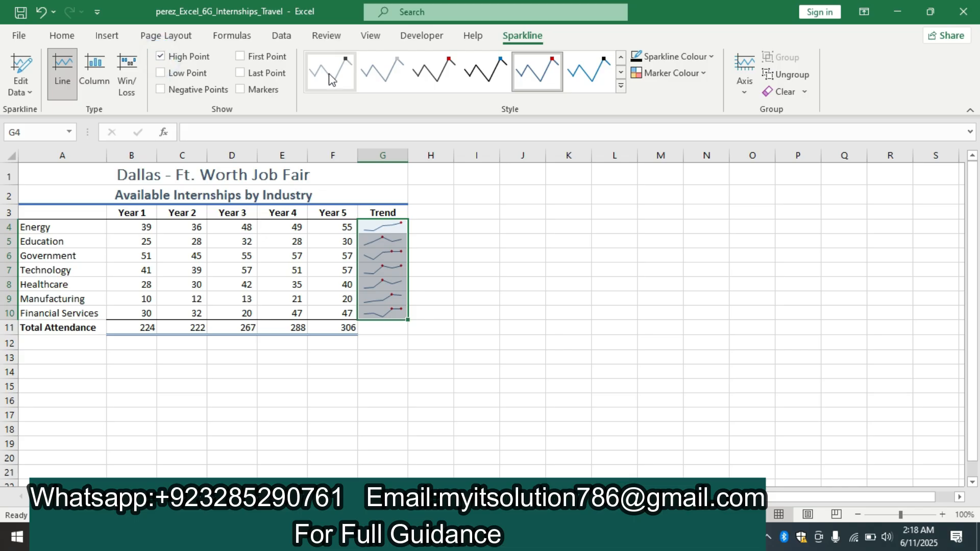
{"action": "left_click", "coordinate": [240, 72]}
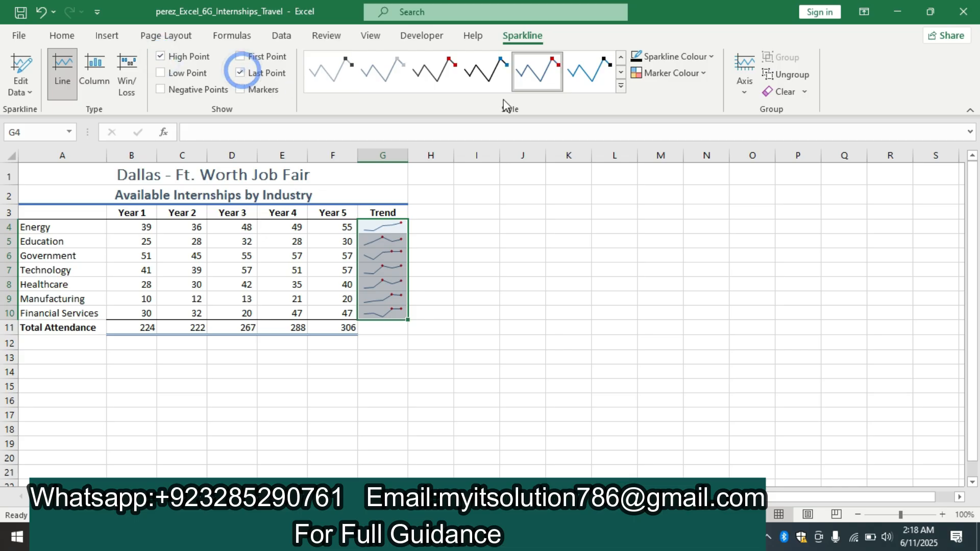
{"action": "left_click", "coordinate": [620, 87]}
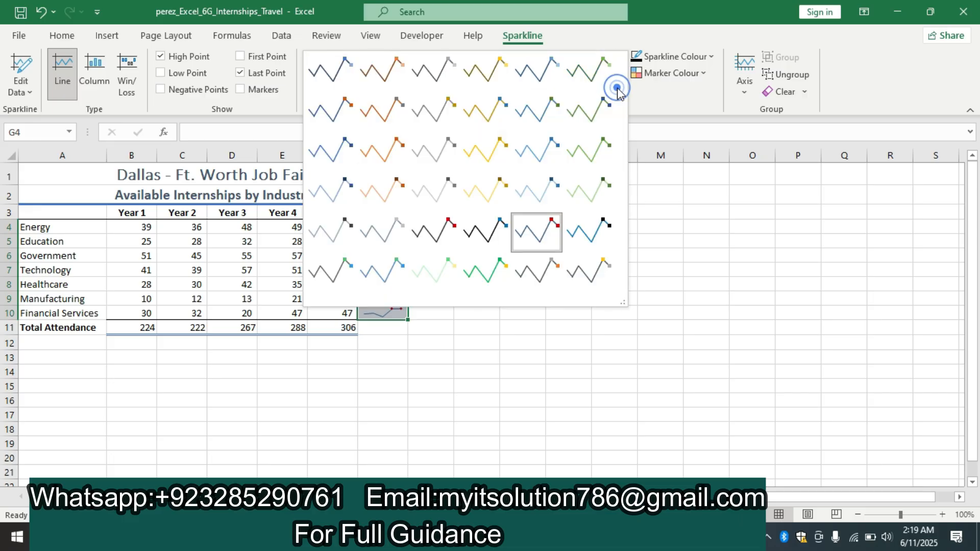
{"action": "left_click", "coordinate": [393, 68]}
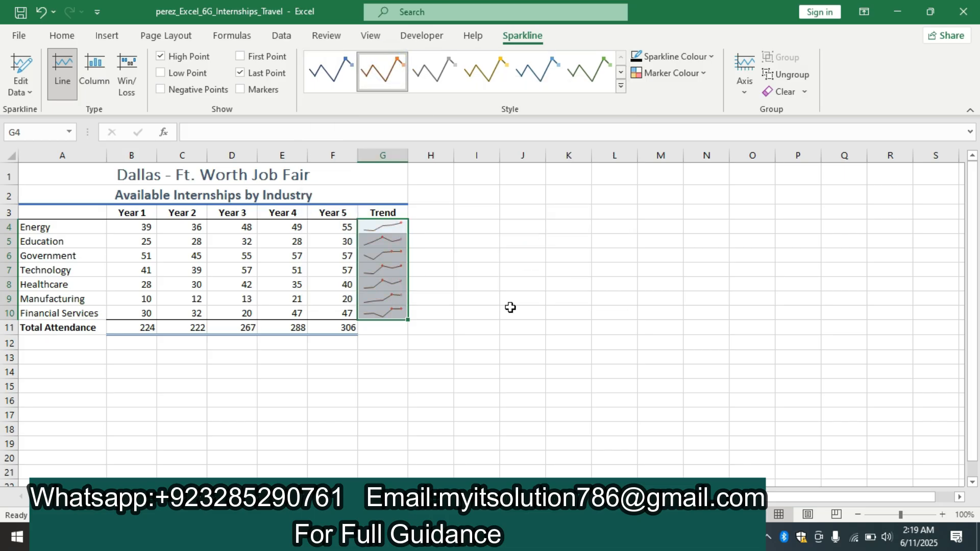
Return to the Word instructions and highlight the step 4 instruction about the Line with Markers chart in yellow.
{"action": "key", "text": "alt+Tab"}
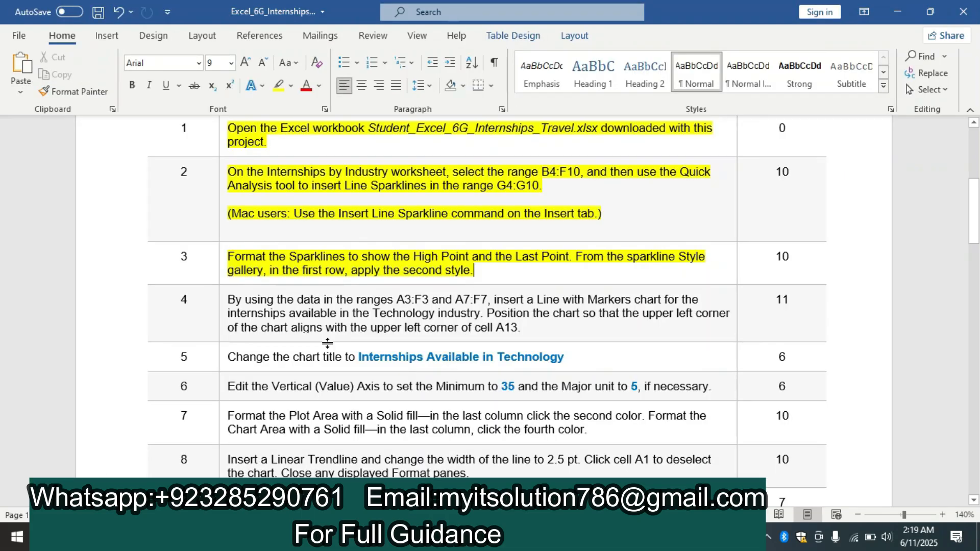
{"action": "left_click", "coordinate": [221, 312]}
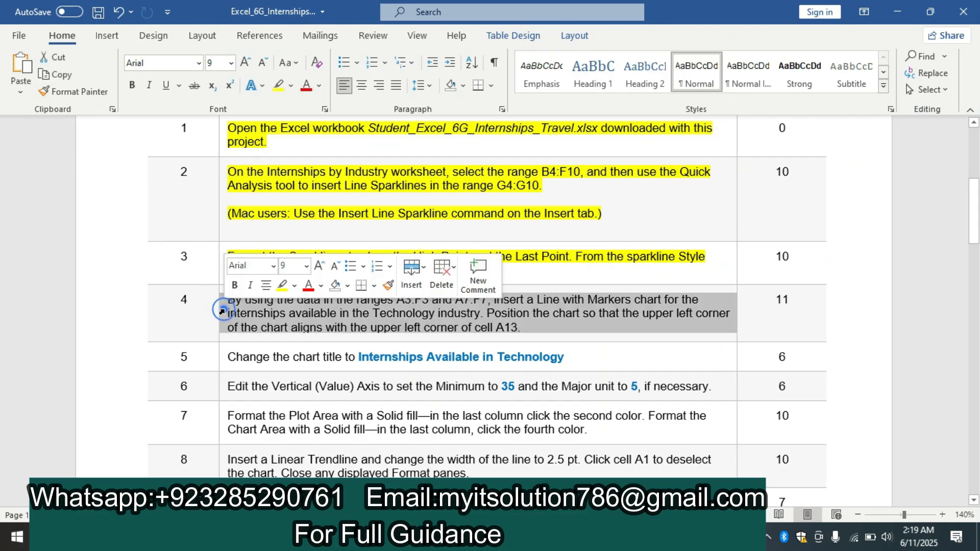
{"action": "left_click", "coordinate": [285, 284]}
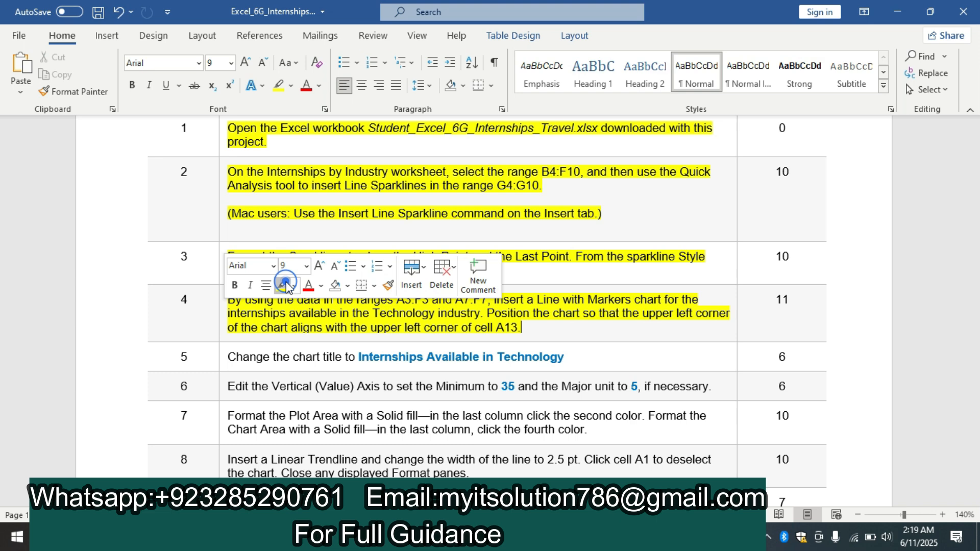
{"action": "left_click", "coordinate": [186, 322]}
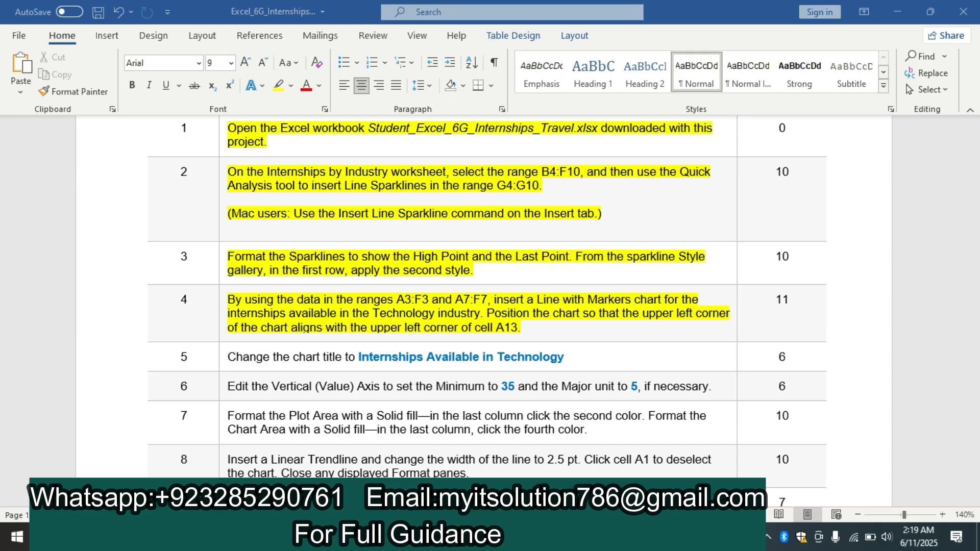
Switch to Excel and insert a Line with Markers chart based on the ranges A3:F3 and A7:F7.
{"action": "key", "text": "alt+Tab"}
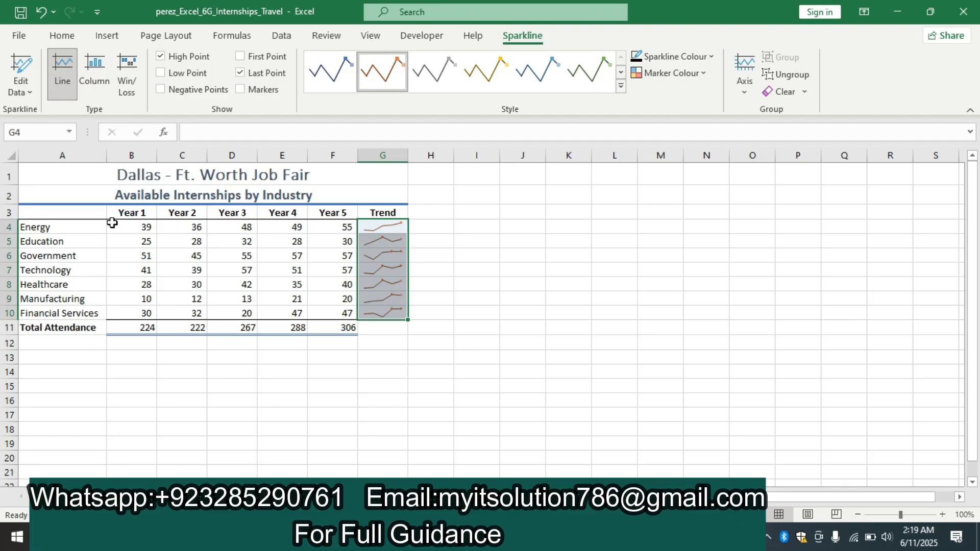
{"action": "left_click", "coordinate": [67, 212]}
{"action": "left_click_drag", "start_coordinate": [126, 211], "coordinate": [342, 213]}
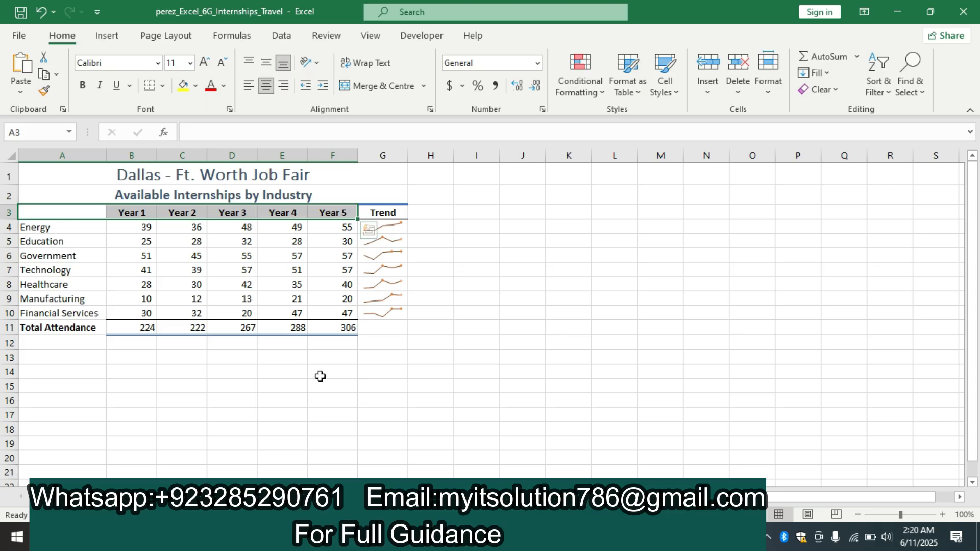
{"action": "left_click", "coordinate": [521, 537]}
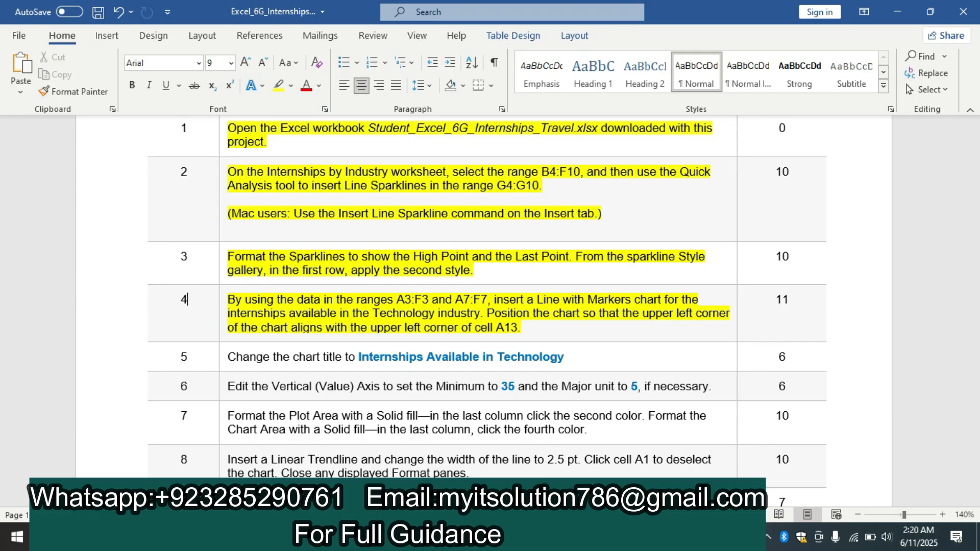
{"action": "left_click", "coordinate": [503, 537]}
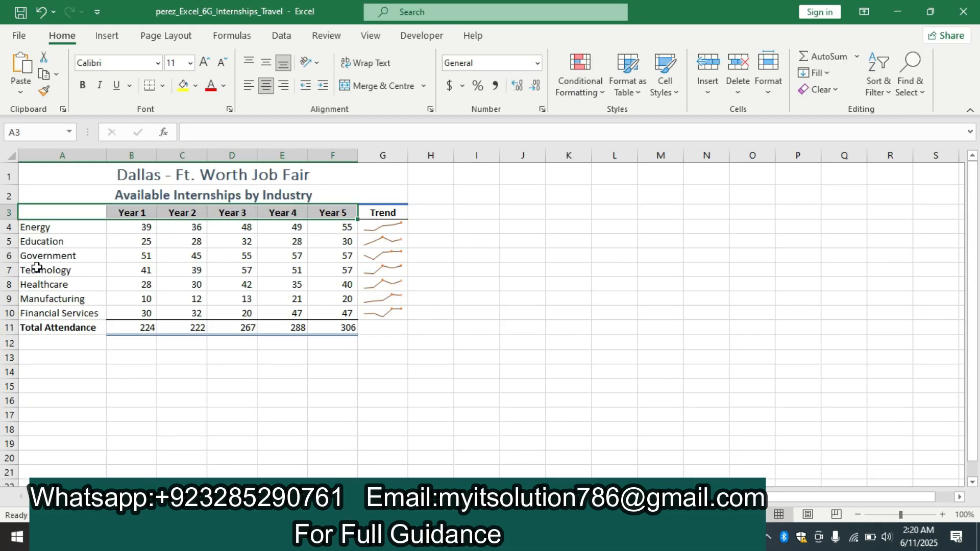
{"action": "left_click_drag", "start_coordinate": [31, 269], "coordinate": [329, 272]}
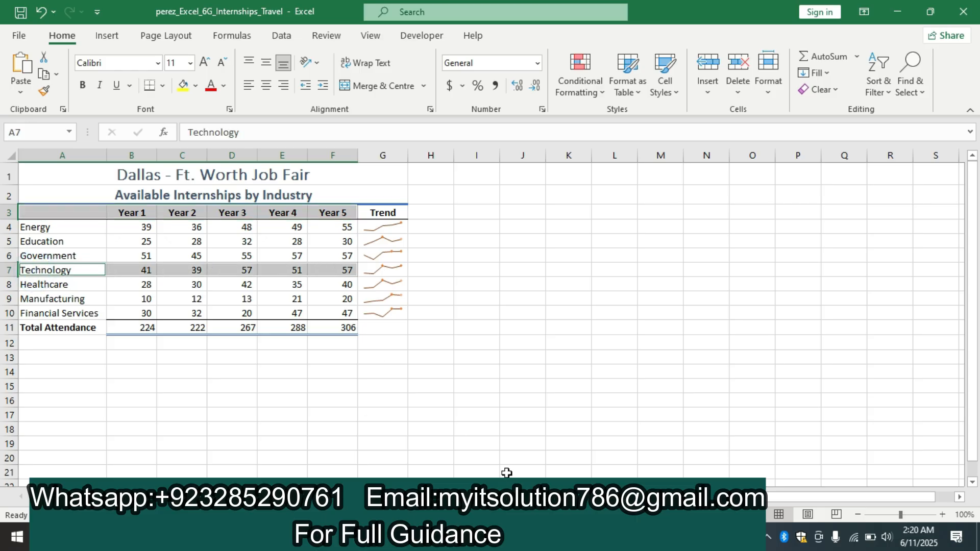
{"action": "left_click", "coordinate": [514, 537]}
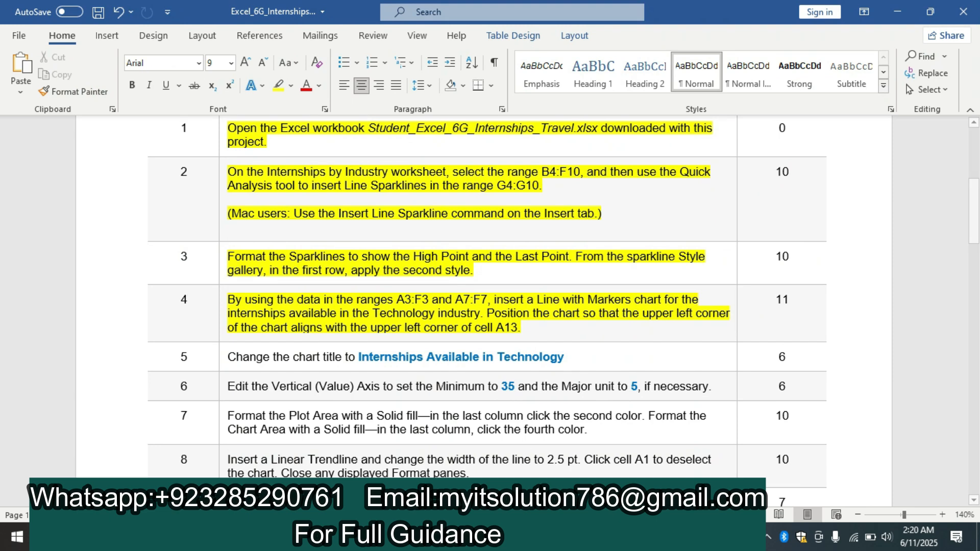
{"action": "key", "text": "alt+Tab"}
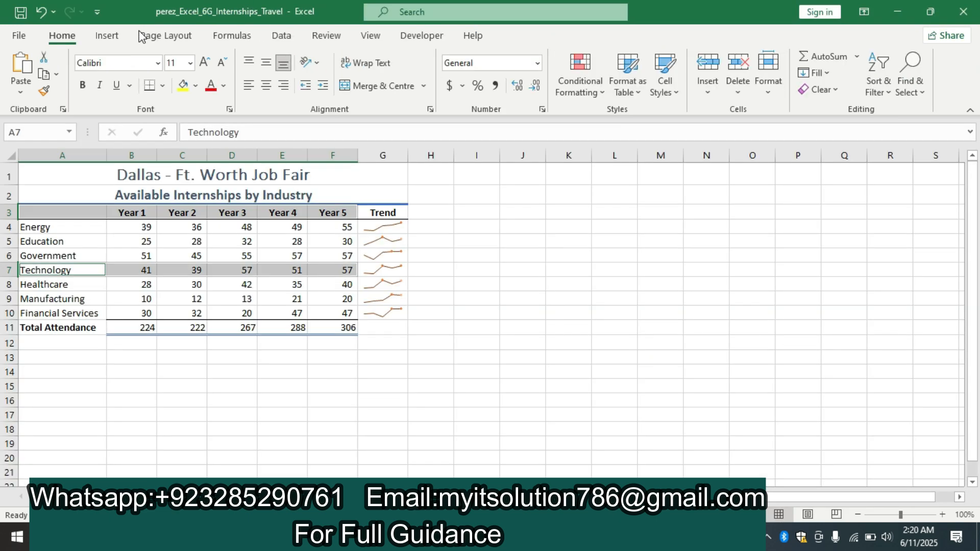
{"action": "left_click", "coordinate": [105, 37]}
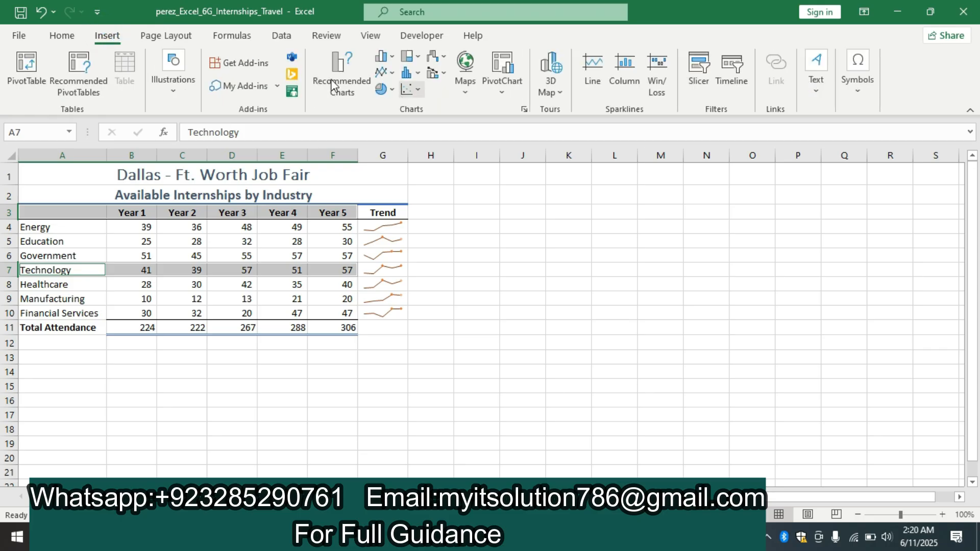
{"action": "left_click", "coordinate": [317, 75]}
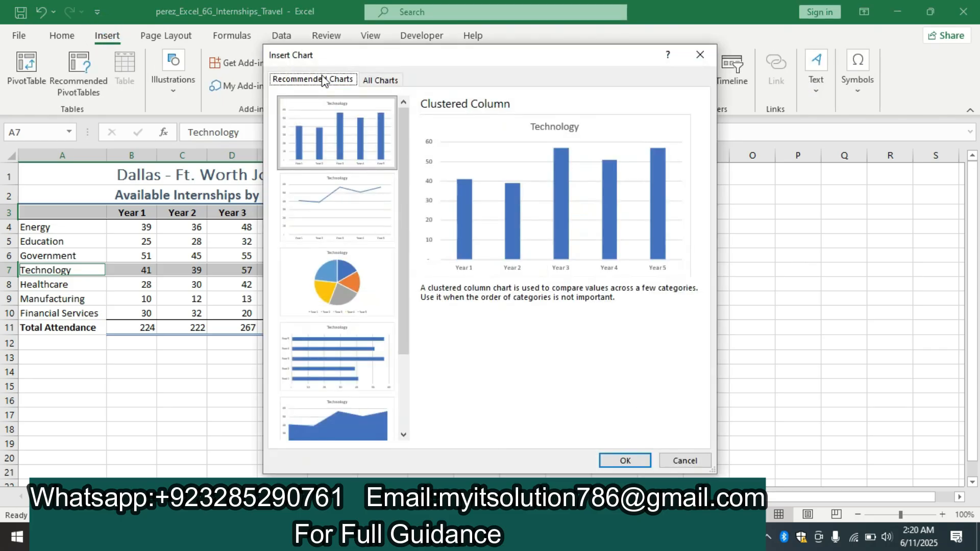
{"action": "left_click", "coordinate": [398, 88]}
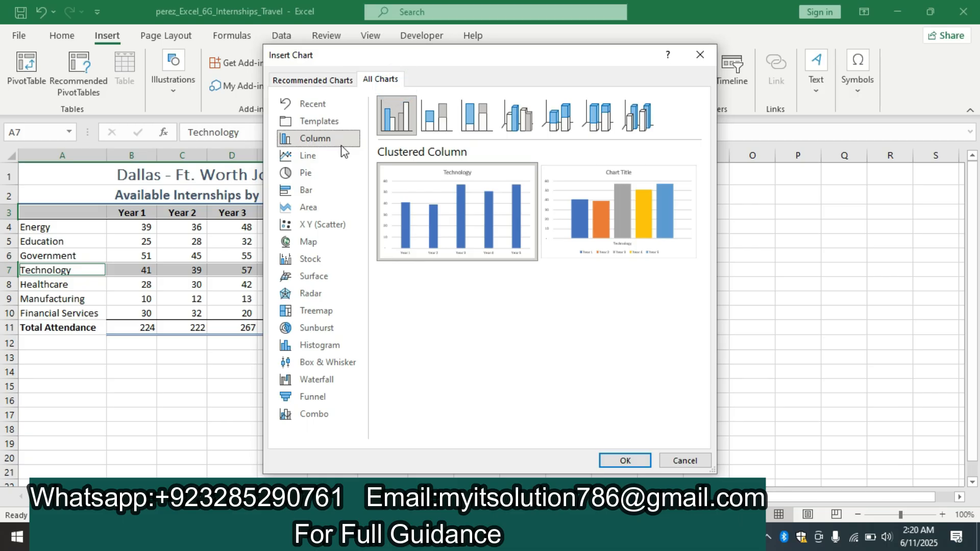
{"action": "left_click", "coordinate": [322, 161]}
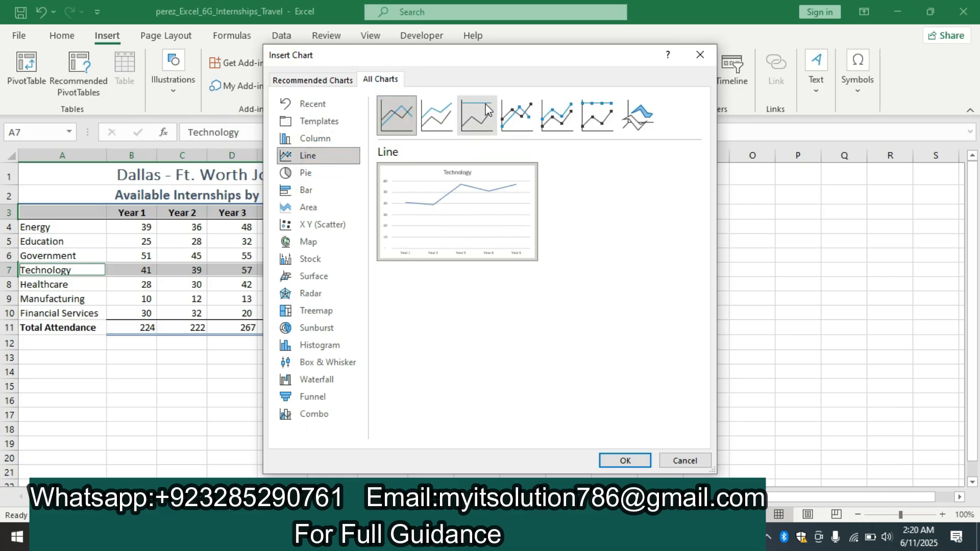
{"action": "left_click", "coordinate": [518, 117]}
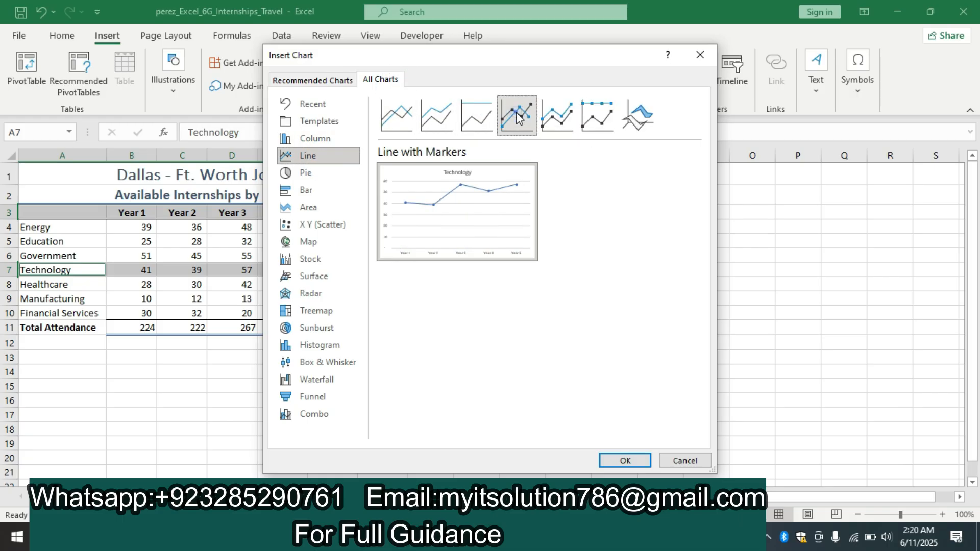
{"action": "left_click", "coordinate": [633, 461]}
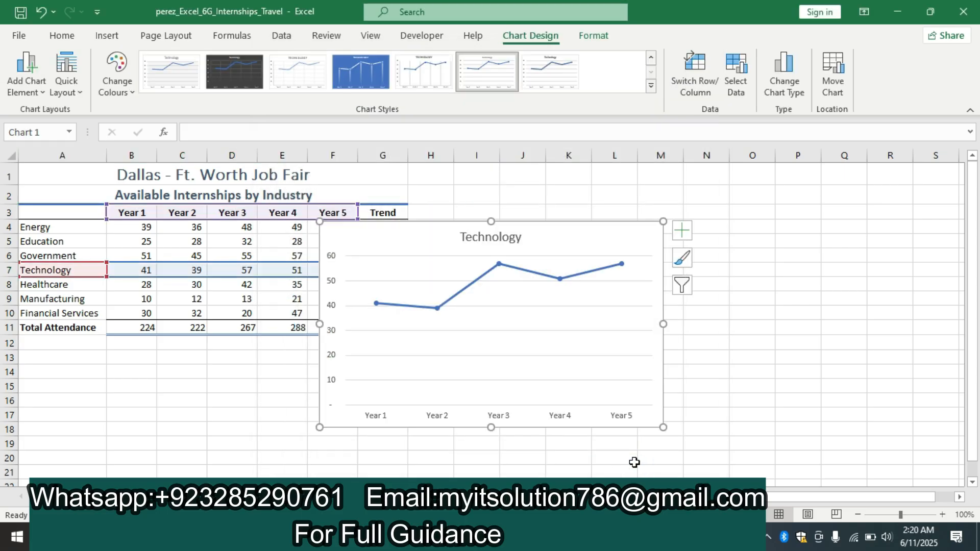
Recheck the Word instructions, then cut the Technology chart and paste it with its upper left corner at cell A13.
{"action": "key", "text": "alt+Tab"}
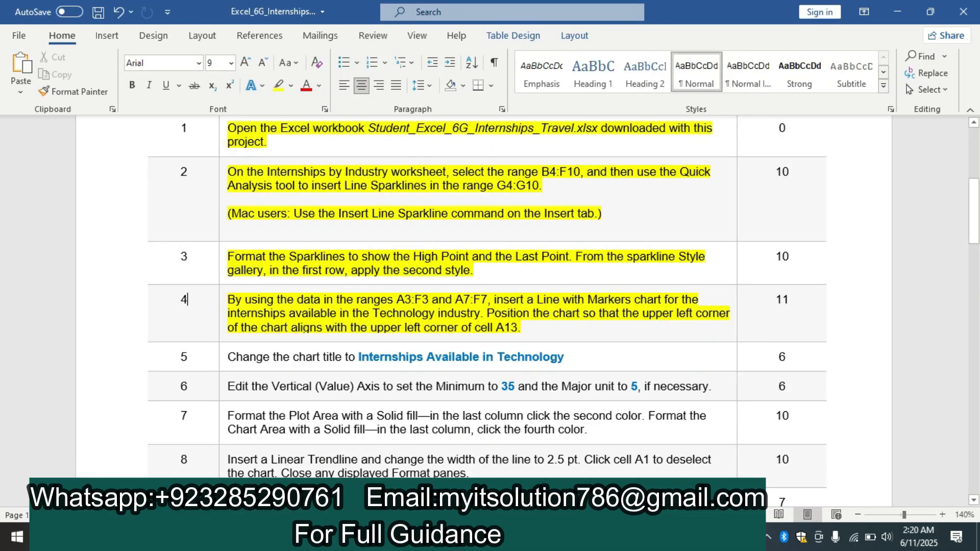
{"action": "key", "text": "alt+Tab"}
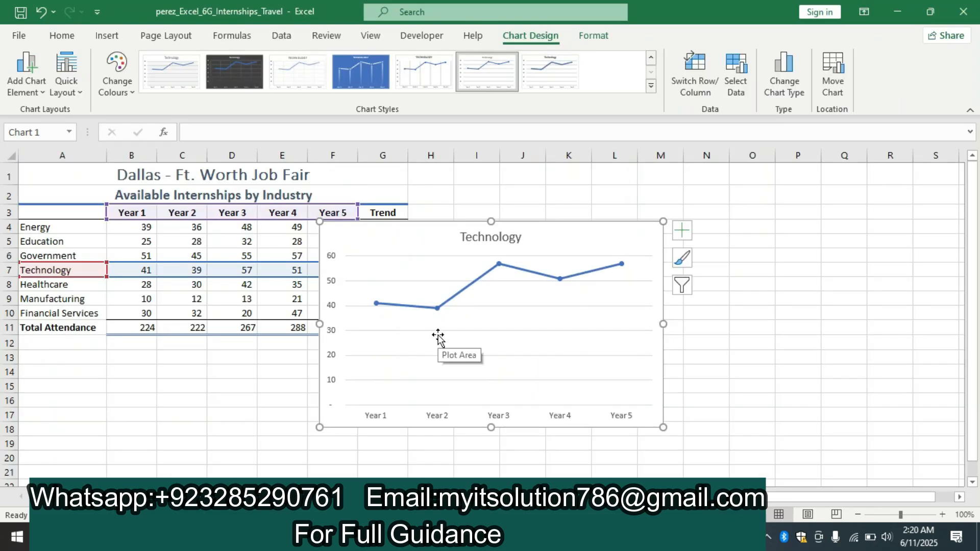
{"action": "key", "text": "Delete"}
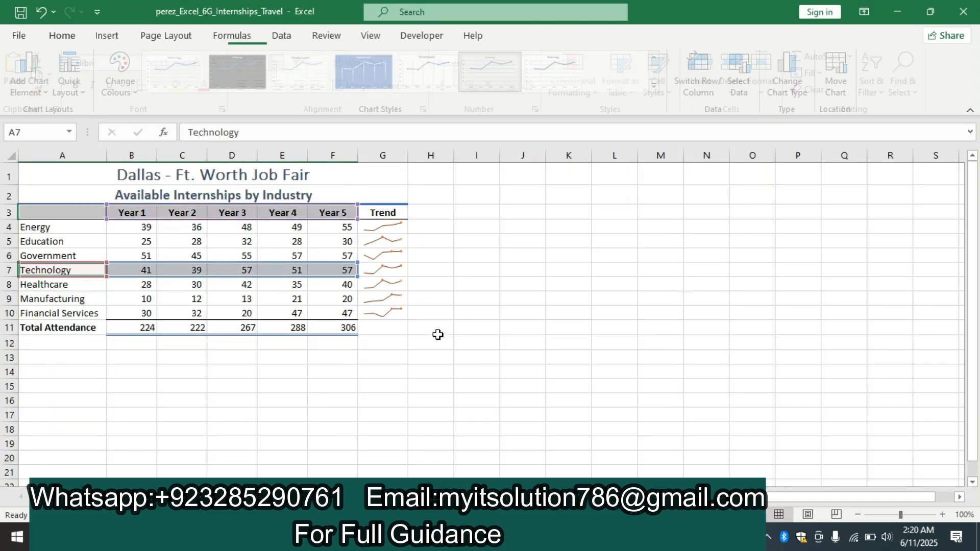
{"action": "left_click", "coordinate": [29, 358]}
{"action": "key", "text": "ctrl+v"}
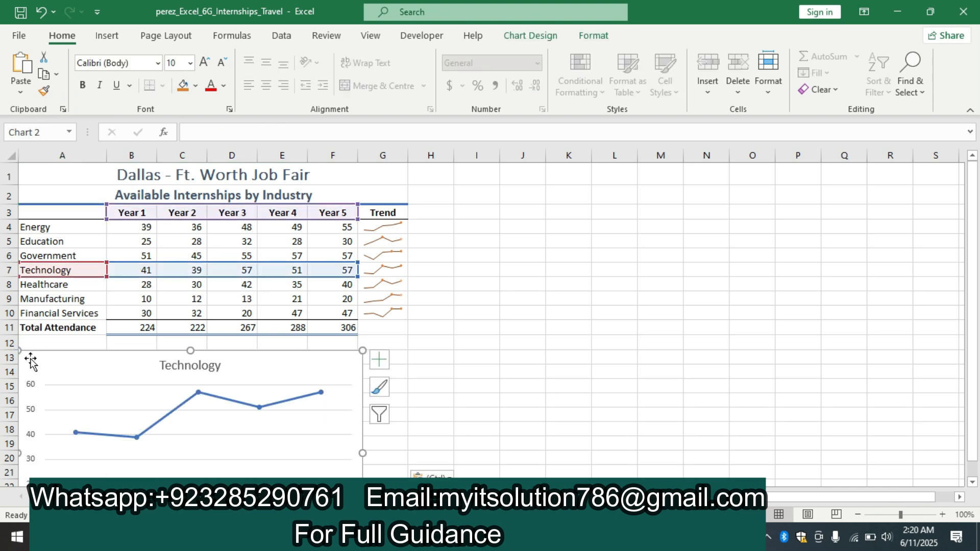
Return to the Word instructions and highlight the step 5 instruction about the chart title in yellow.
{"action": "left_click", "coordinate": [470, 537]}
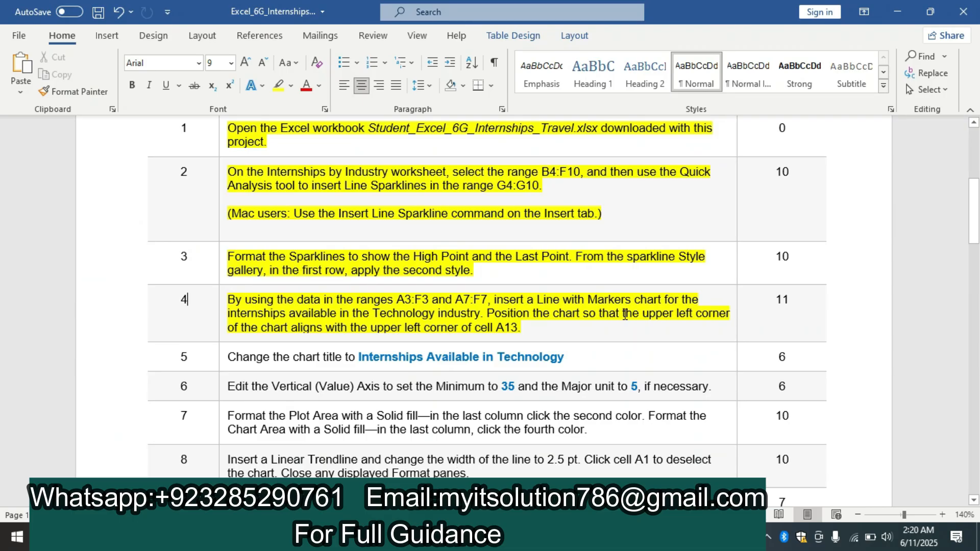
{"action": "left_click_drag", "start_coordinate": [972, 206], "coordinate": [975, 229]}
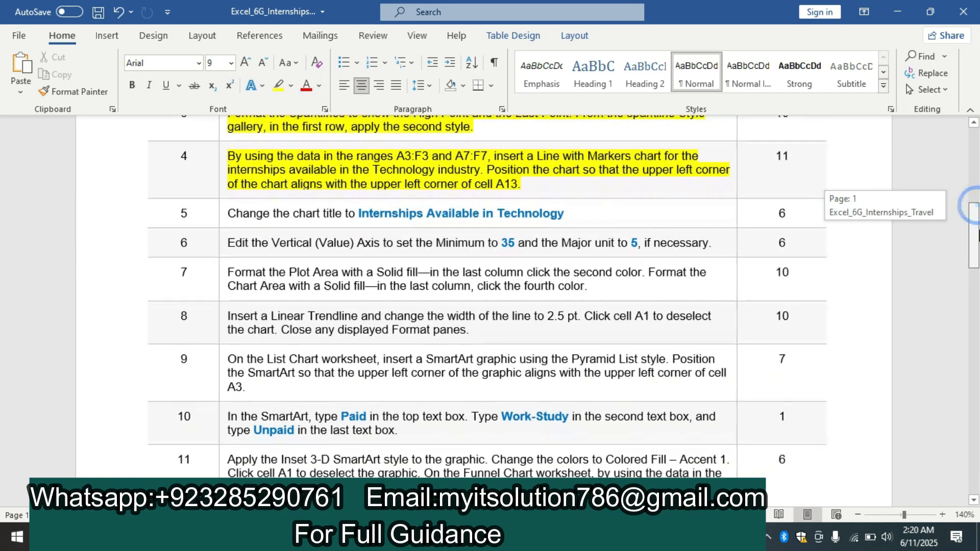
{"action": "left_click", "coordinate": [217, 214]}
{"action": "left_click", "coordinate": [279, 191]}
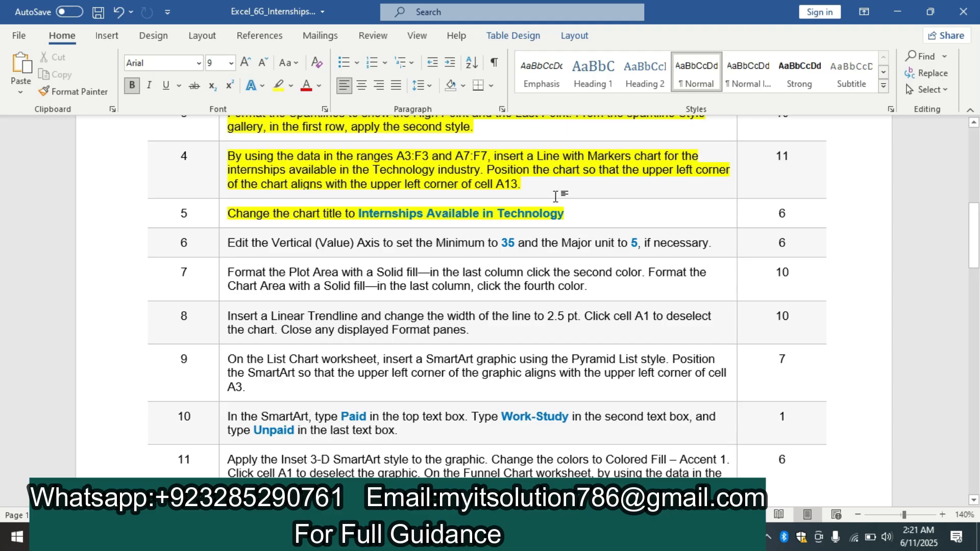
Copy "Internships Available in Technology" from the Word instructions and use it to replace the chart title in Excel.
{"action": "left_click_drag", "start_coordinate": [571, 219], "coordinate": [374, 216]}
{"action": "key", "text": "ctrl+c"}
{"action": "key", "text": "alt+Tab"}
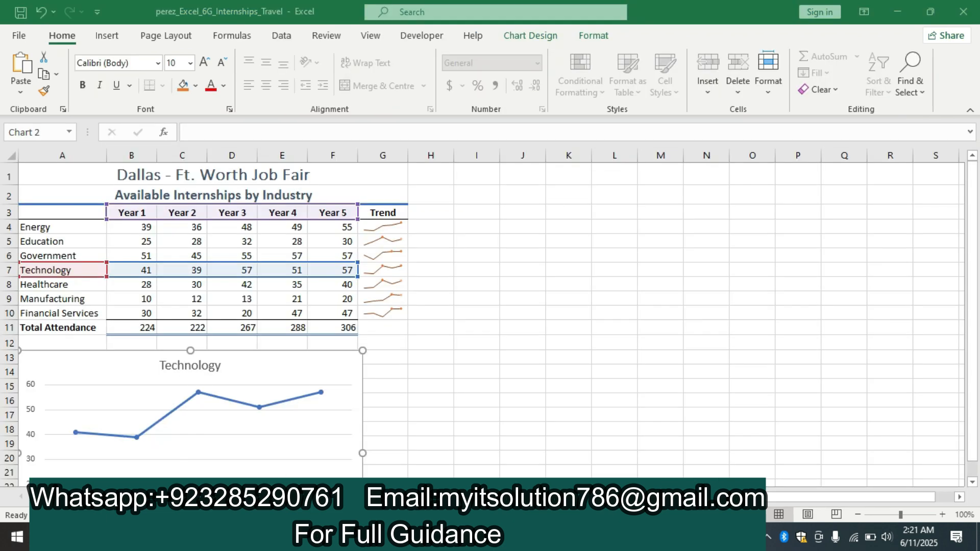
{"action": "left_click", "coordinate": [199, 365]}
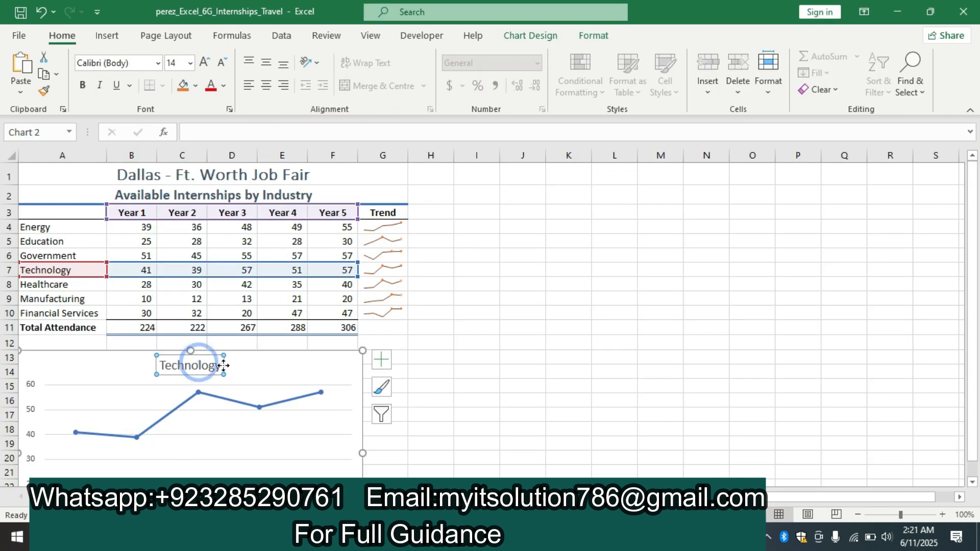
{"action": "left_click", "coordinate": [221, 367]}
{"action": "key", "text": "BackSpace"}
{"action": "key", "text": "BackSpace"}
{"action": "key", "text": "BackSpace"}
{"action": "key", "text": "BackSpace"}
{"action": "key", "text": "BackSpace"}
{"action": "key", "text": "BackSpace"}
{"action": "key", "text": "BackSpace"}
{"action": "key", "text": "BackSpace"}
{"action": "key", "text": "BackSpace"}
{"action": "key", "text": "BackSpace"}
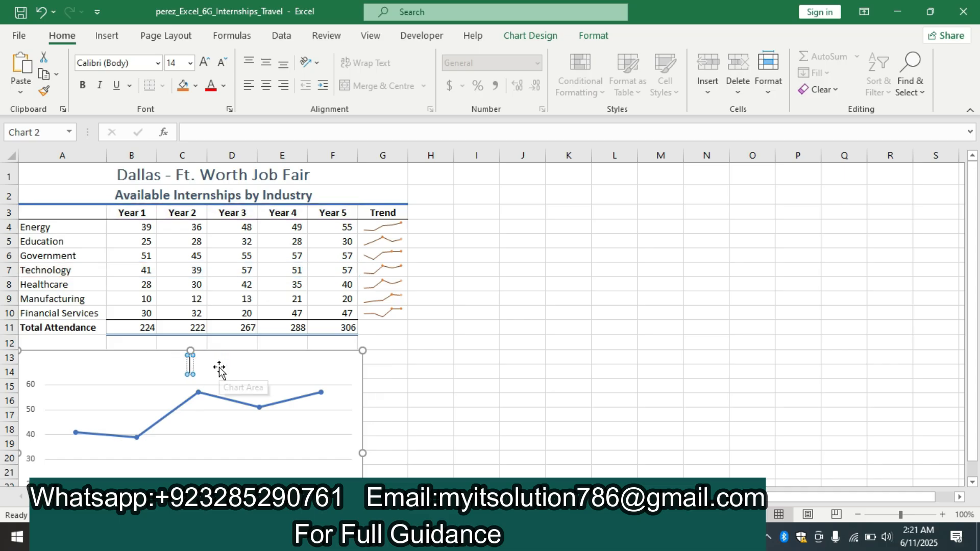
{"action": "key", "text": "ctrl+v"}
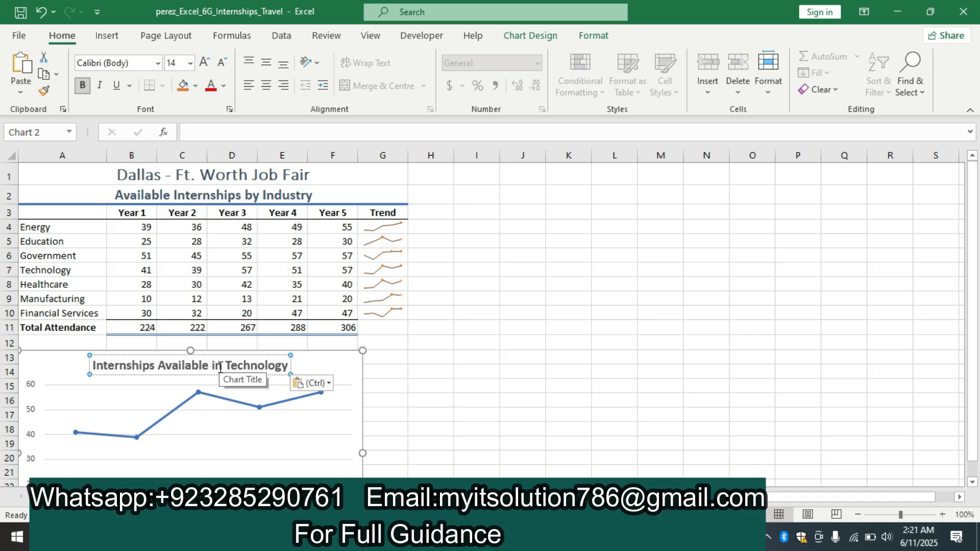
{"action": "key", "text": "Return"}
{"action": "key", "text": "BackSpace"}
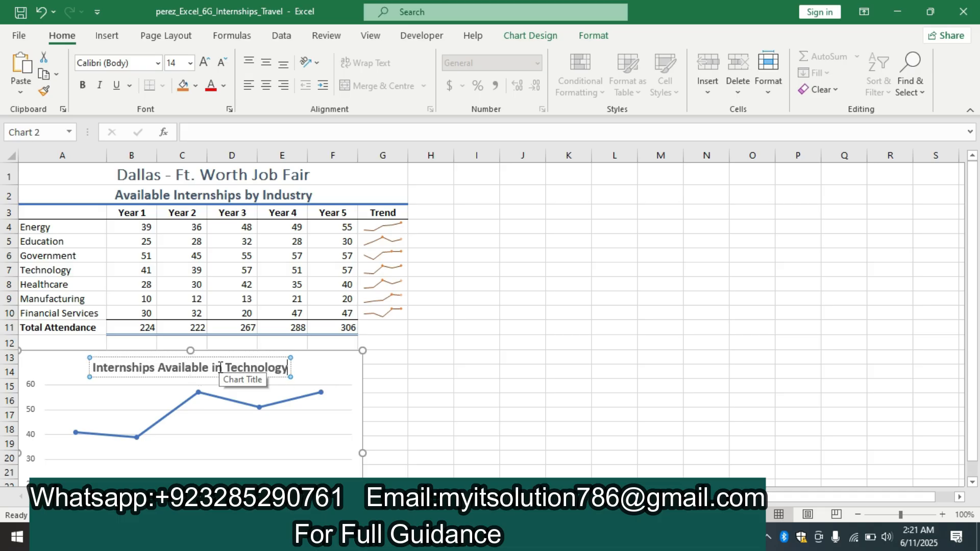
{"action": "left_click", "coordinate": [536, 313]}
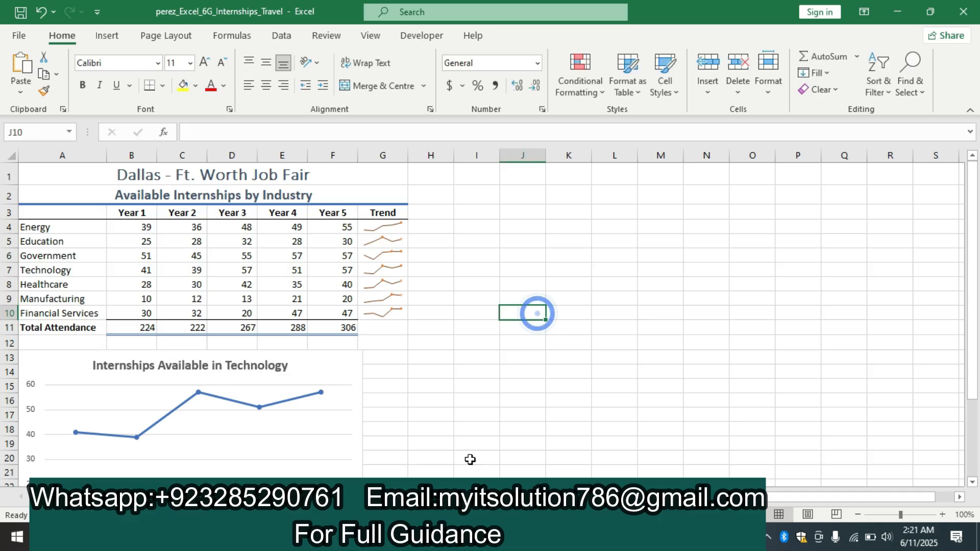
Return to the Word instructions and highlight the step 6 instruction about the Vertical (Value) Axis in yellow.
{"action": "key", "text": "alt+Tab"}
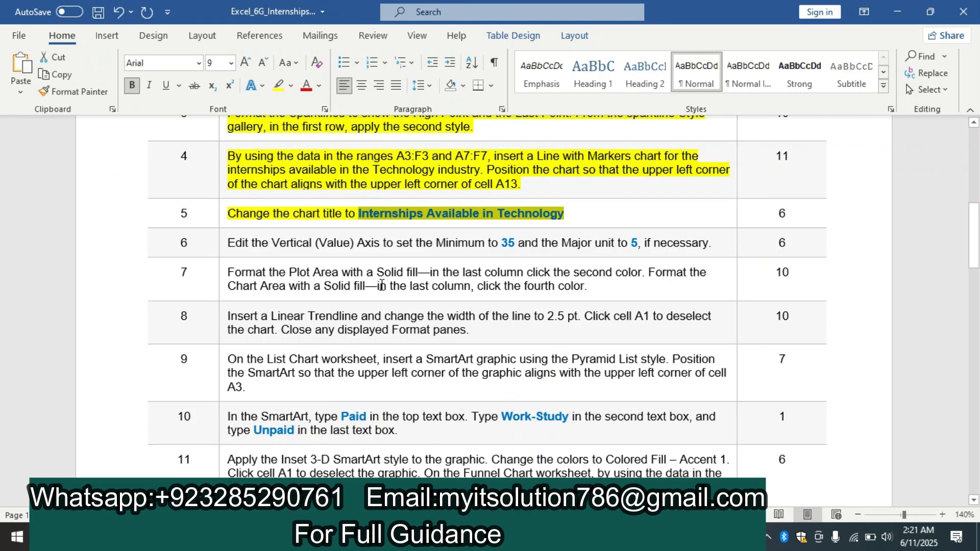
{"action": "left_click", "coordinate": [224, 244]}
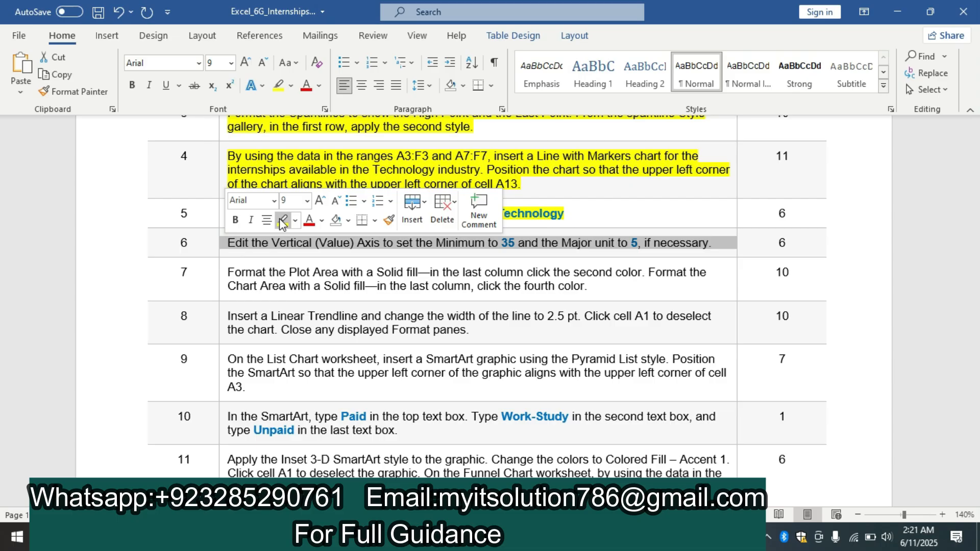
{"action": "left_click", "coordinate": [282, 221]}
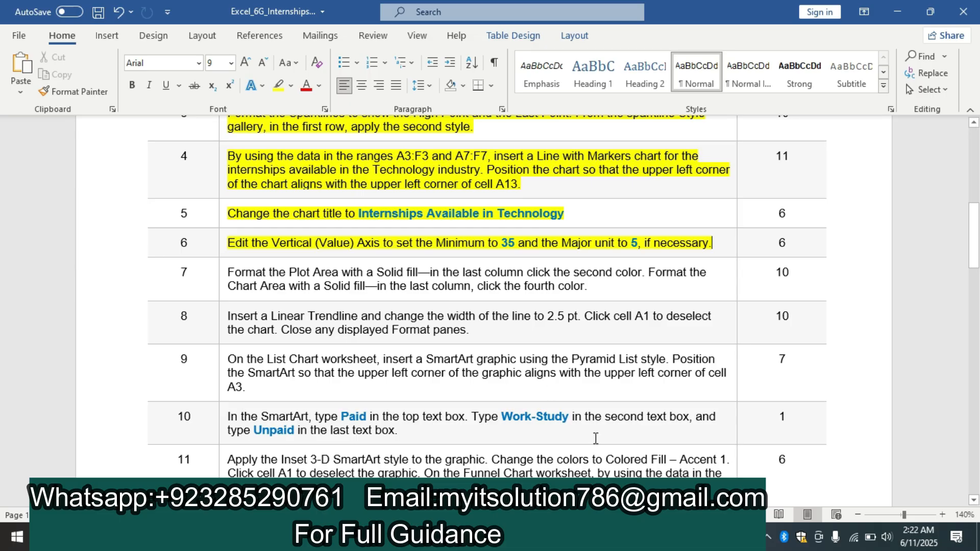
In Excel, open the axis formatting for the chart's Vertical (Value) Axis and set the Minimum bound to 35.
{"action": "left_click", "coordinate": [286, 537]}
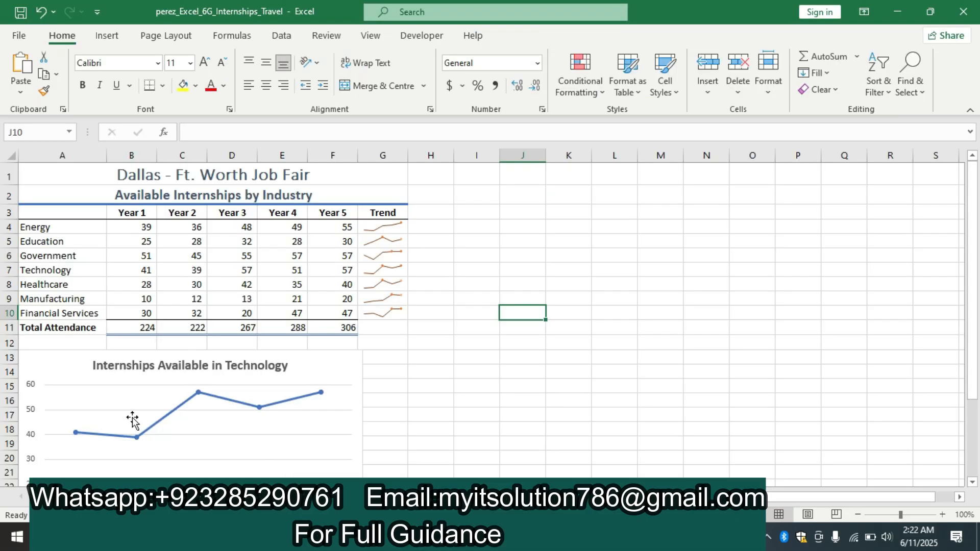
{"action": "left_click", "coordinate": [31, 396]}
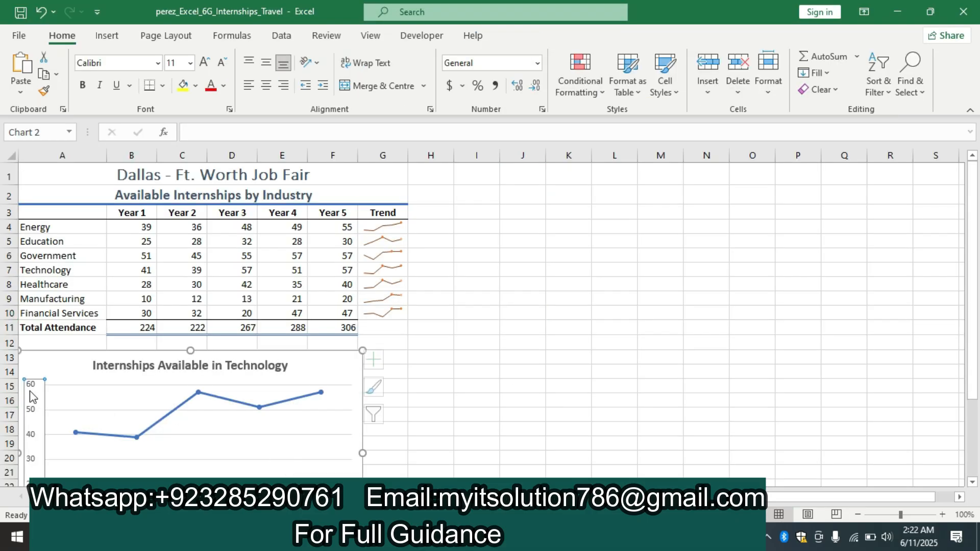
{"action": "left_click", "coordinate": [32, 396]}
{"action": "double_click", "coordinate": [32, 397]}
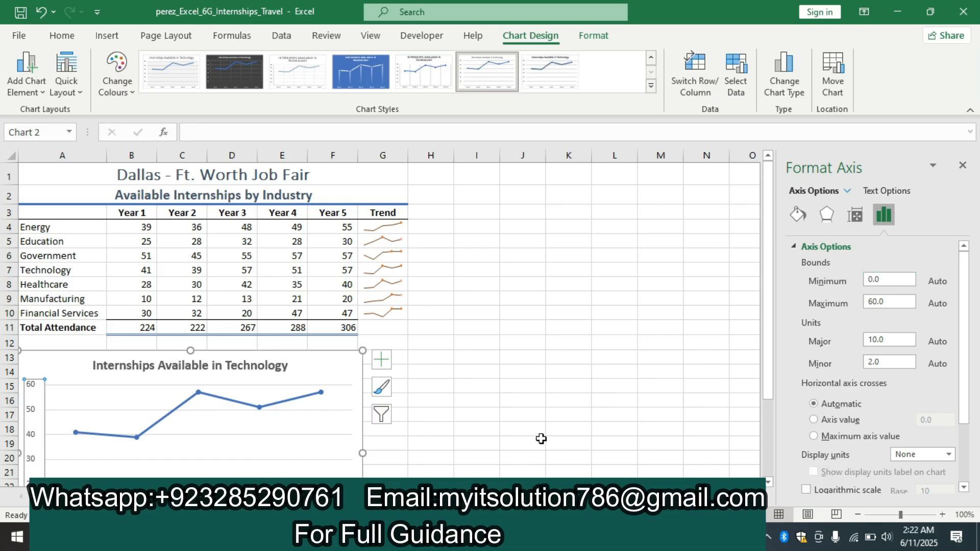
{"action": "key", "text": "alt+Tab"}
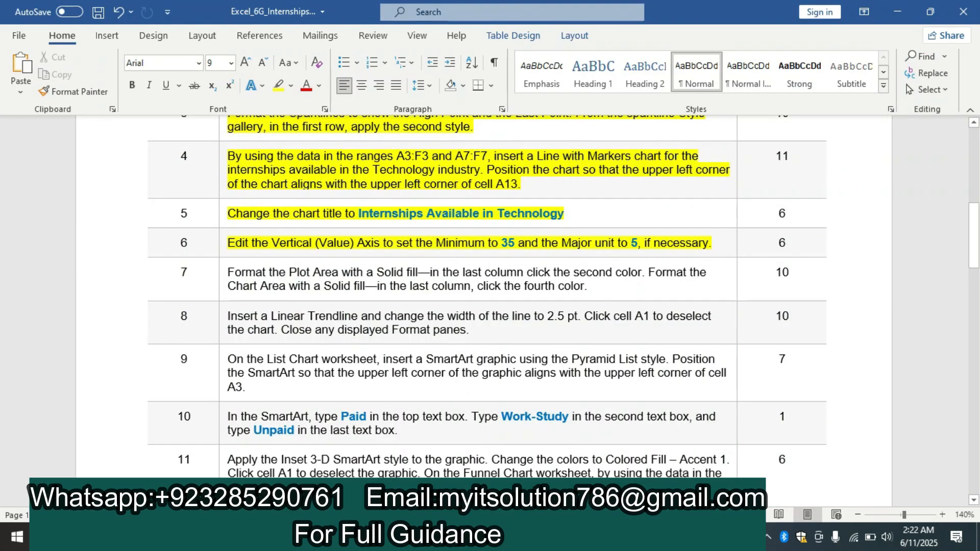
{"action": "key", "text": "alt+Tab"}
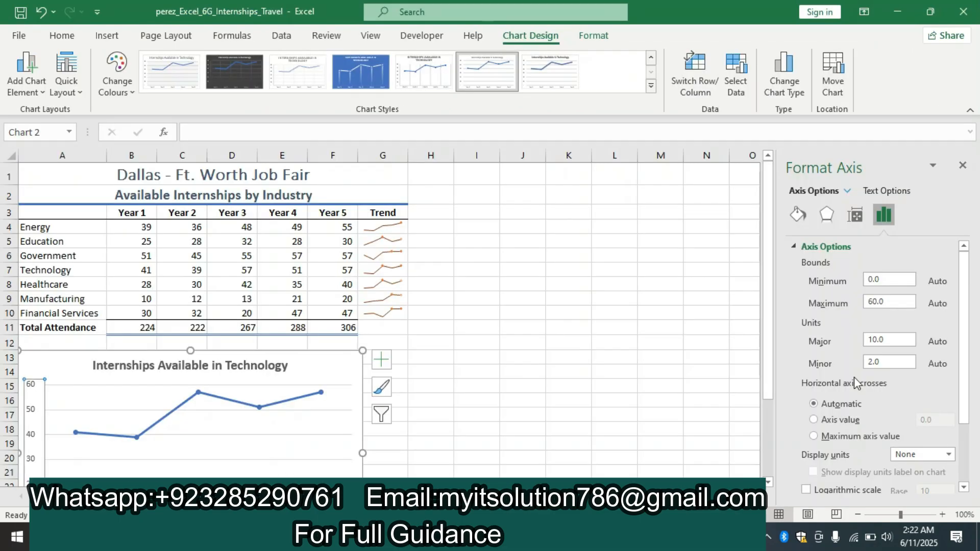
{"action": "left_click", "coordinate": [900, 282]}
{"action": "key", "text": "BackSpace"}
{"action": "key", "text": "BackSpace"}
{"action": "key", "text": "BackSpace"}
{"action": "type", "text": "35"}
{"action": "key", "text": "Return"}
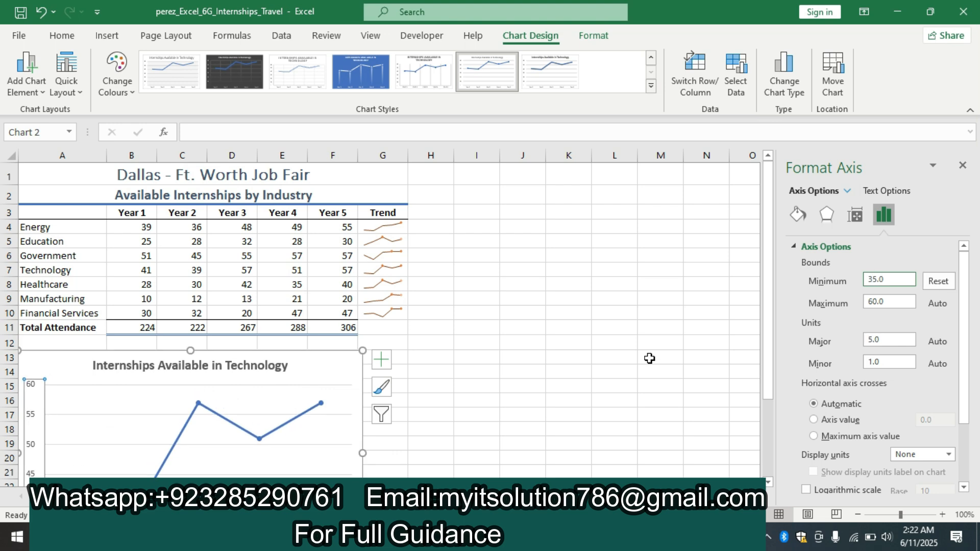
Check the step 6 axis values against the Word instructions and highlight the step 7 instruction about the Plot Area and Chart Area fills in yellow.
{"action": "key", "text": "alt+Tab"}
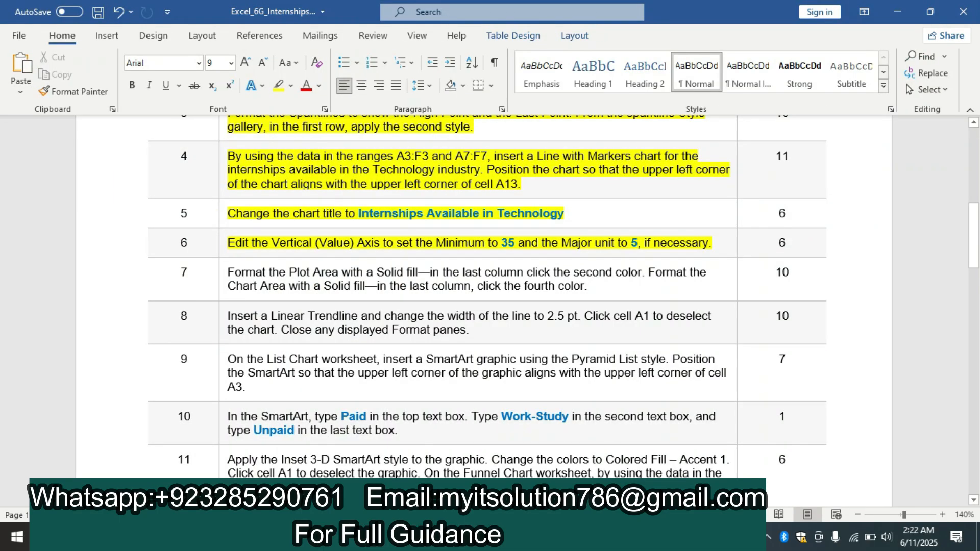
{"action": "key", "text": "alt+Tab"}
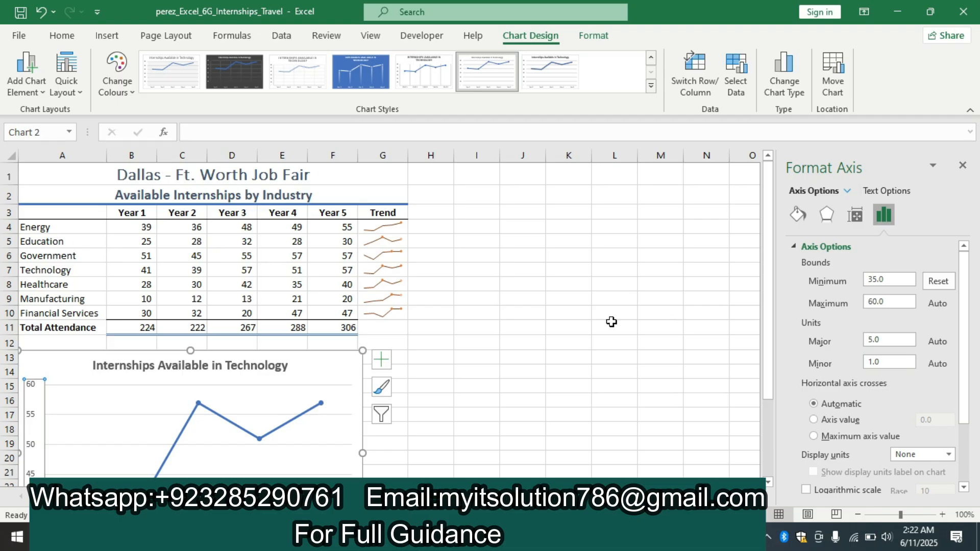
{"action": "key", "text": "alt+Tab"}
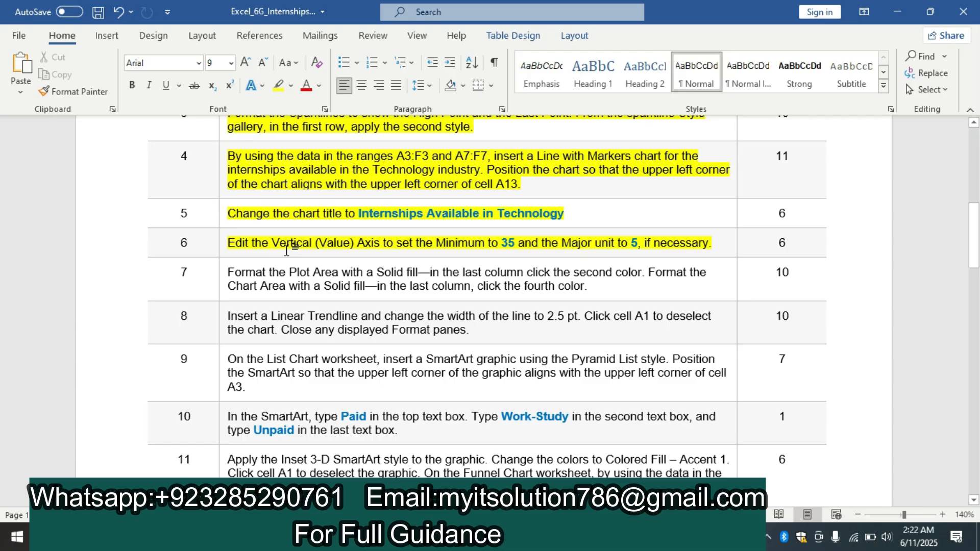
{"action": "left_click", "coordinate": [975, 241]}
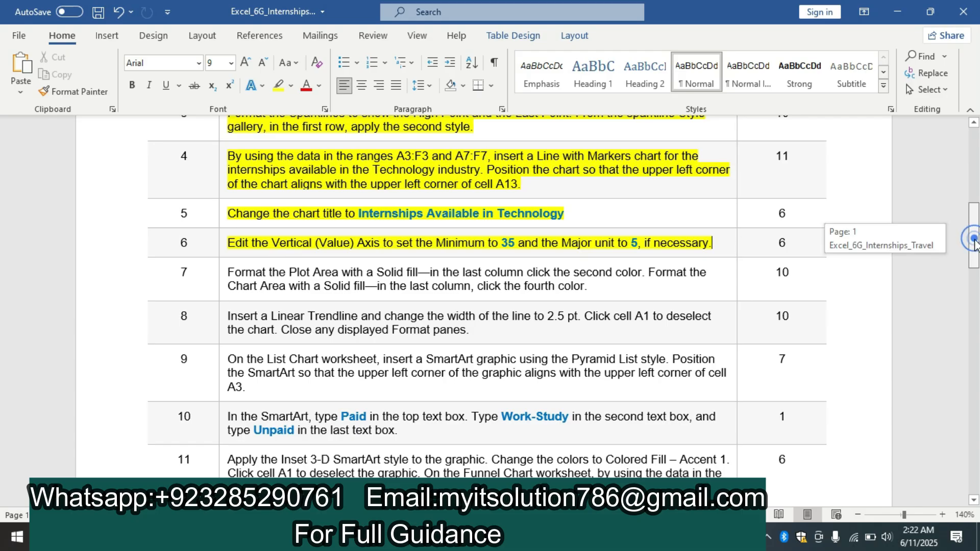
{"action": "left_click_drag", "start_coordinate": [975, 241], "coordinate": [974, 246]}
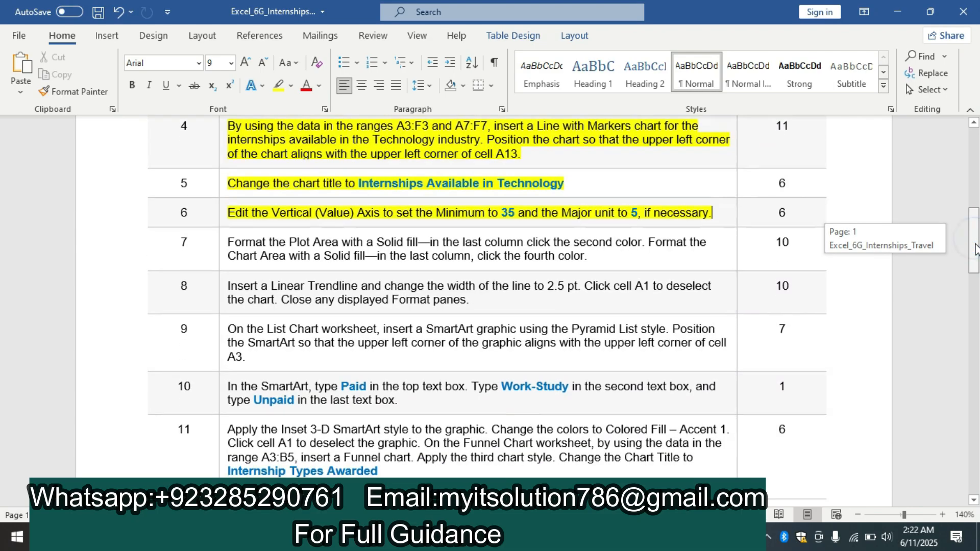
{"action": "left_click", "coordinate": [218, 246]}
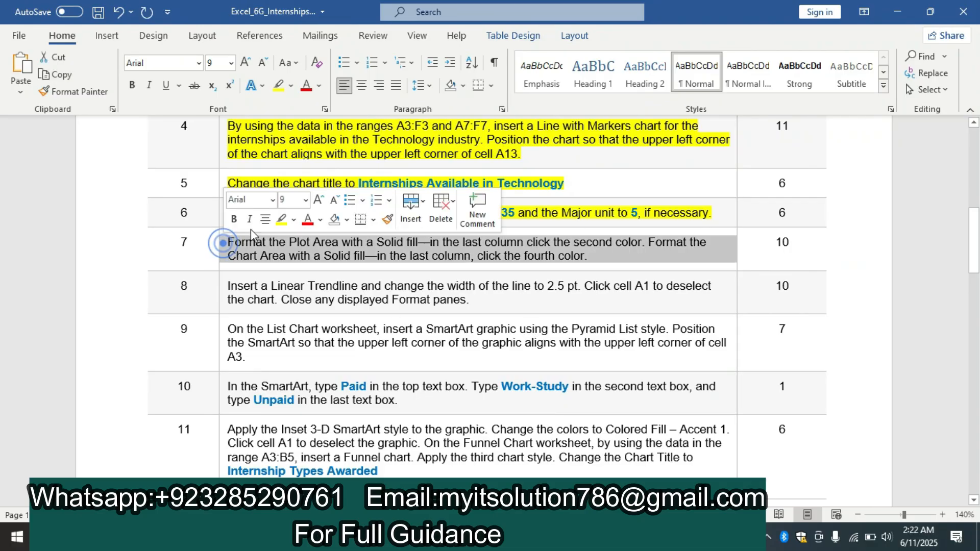
{"action": "left_click", "coordinate": [282, 219]}
{"action": "key", "text": "Right"}
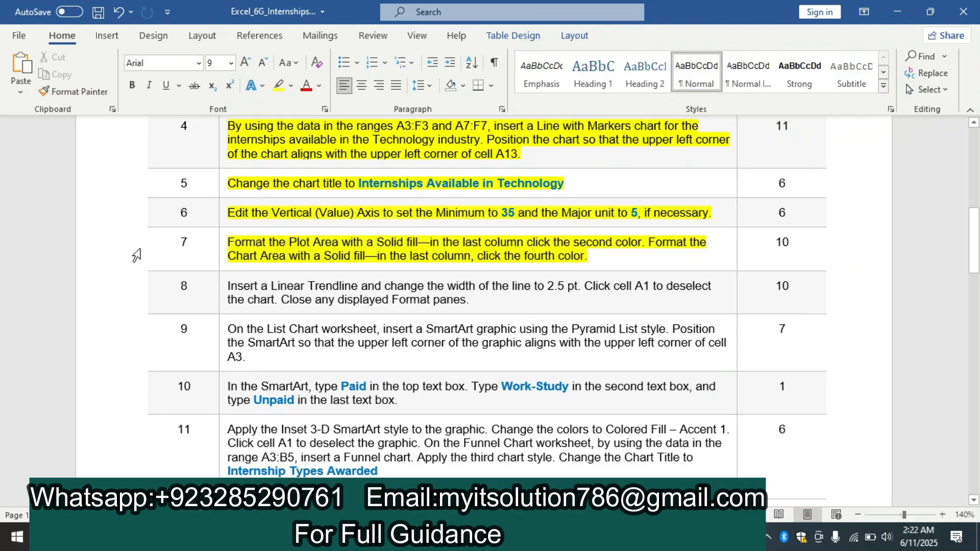